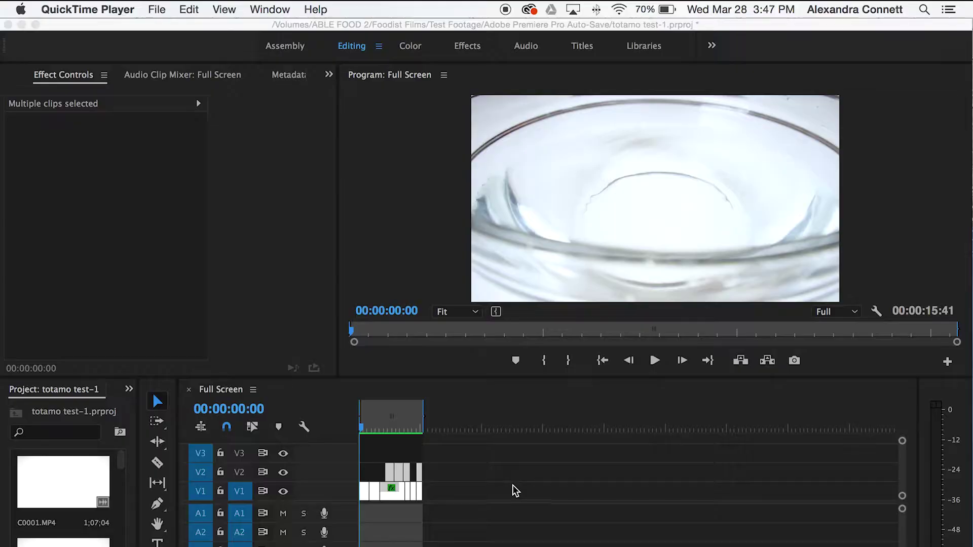
Preview the tomato footage and select all clips in the existing sequence
left_click(187, 21)
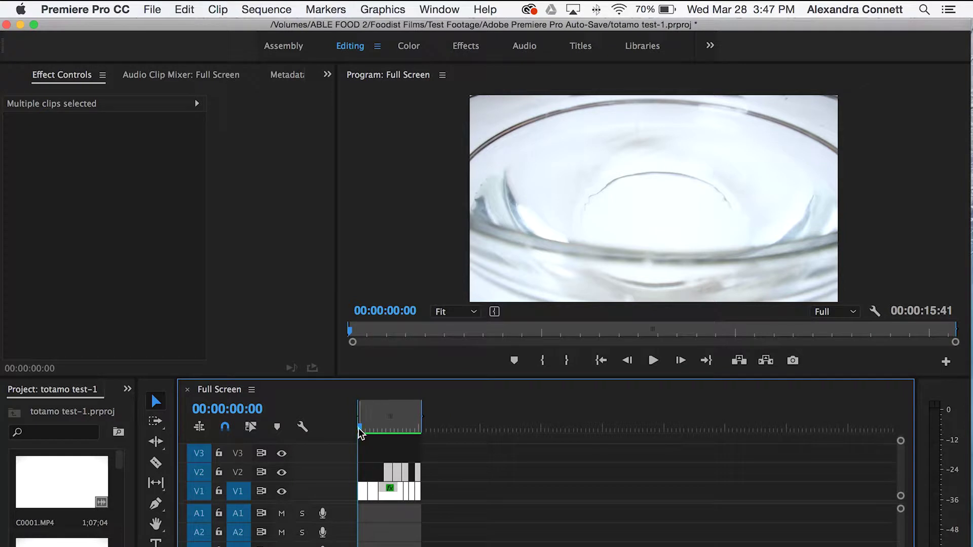
mouse_move(358, 427)
left_mouse_down()
mouse_move(431, 422)
mouse_move(358, 426)
left_mouse_up()
mouse_move(359, 429)
left_mouse_down()
mouse_move(421, 428)
mouse_move(353, 427)
left_mouse_up()
left_click(440, 491)
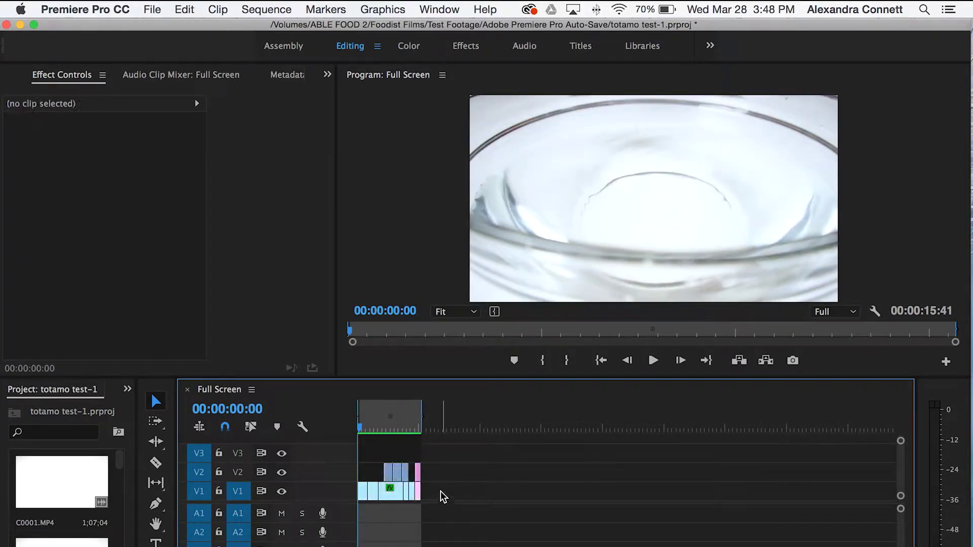
left_click_drag(441, 490, 357, 458)
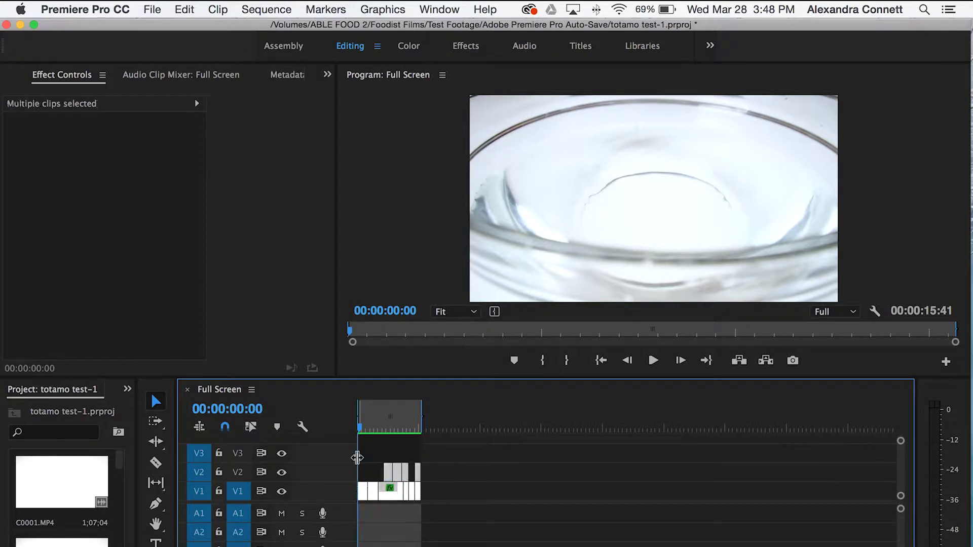
Start a new sequence named IG Story and bring up its detailed Settings
left_click(154, 11)
mouse_move(164, 27)
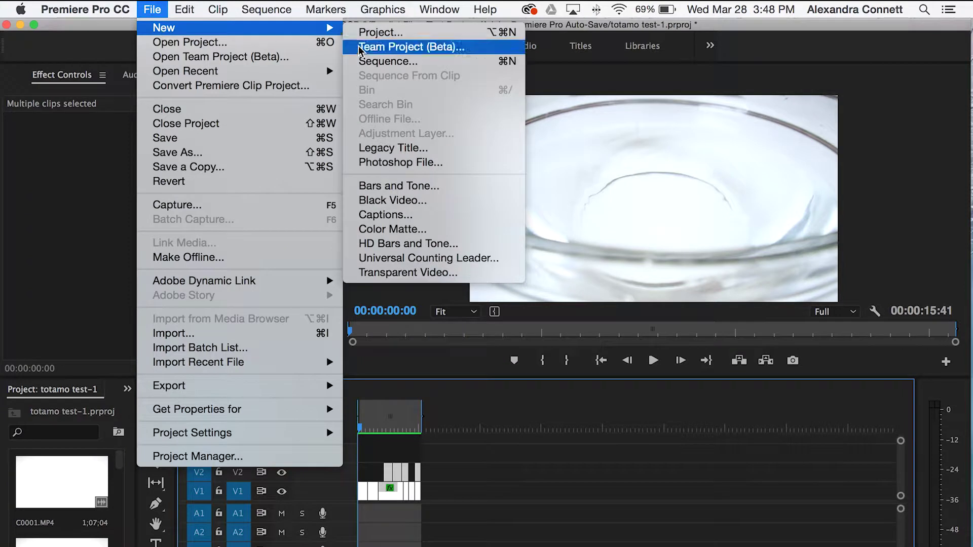
left_click(384, 62)
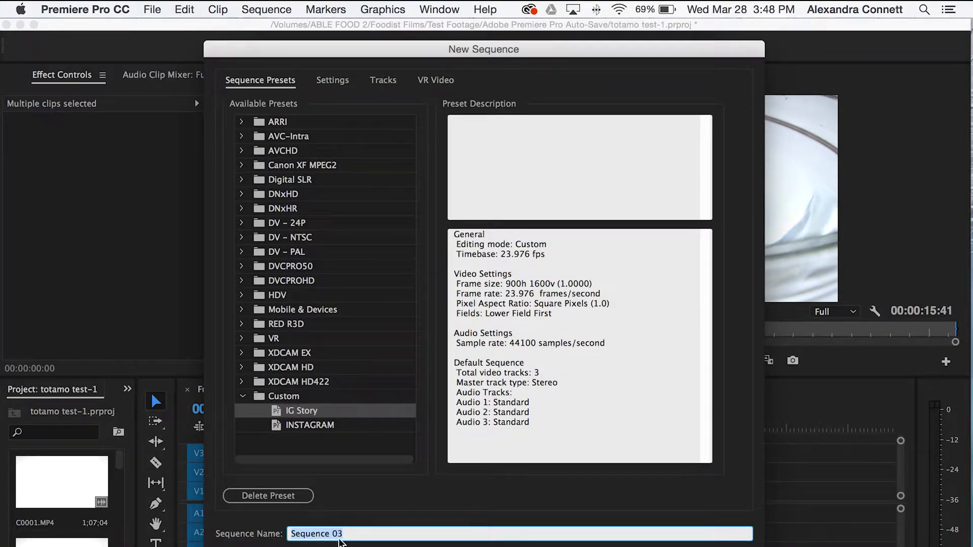
type("IG Story")
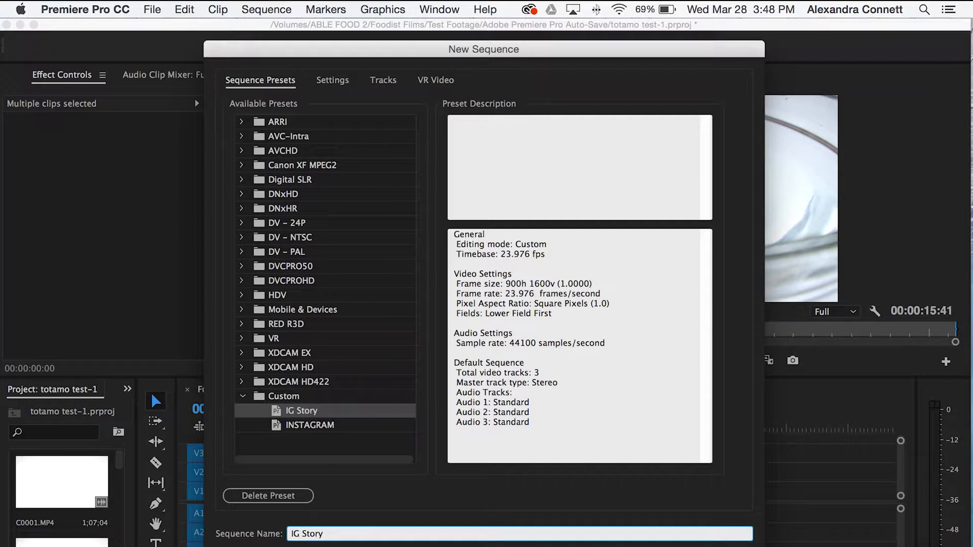
left_click(332, 81)
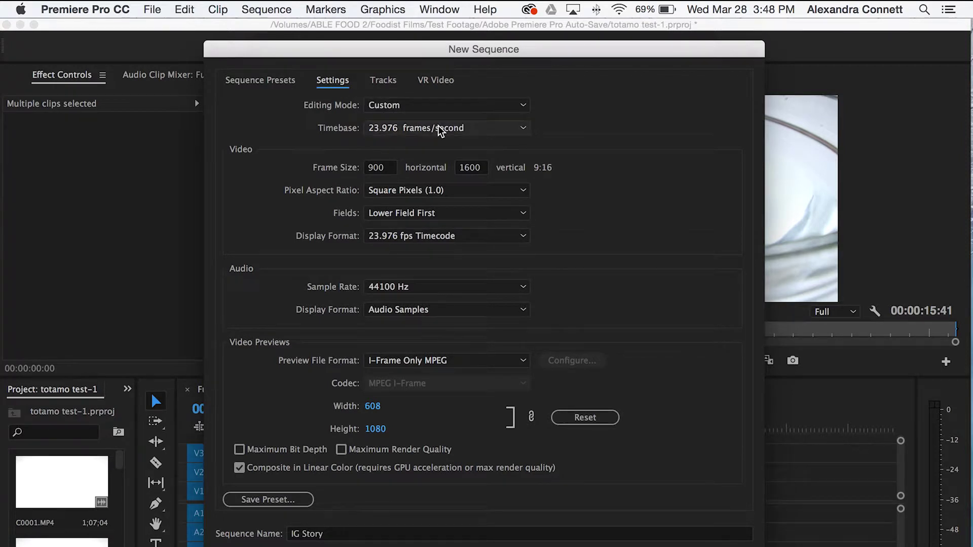
left_click(377, 169)
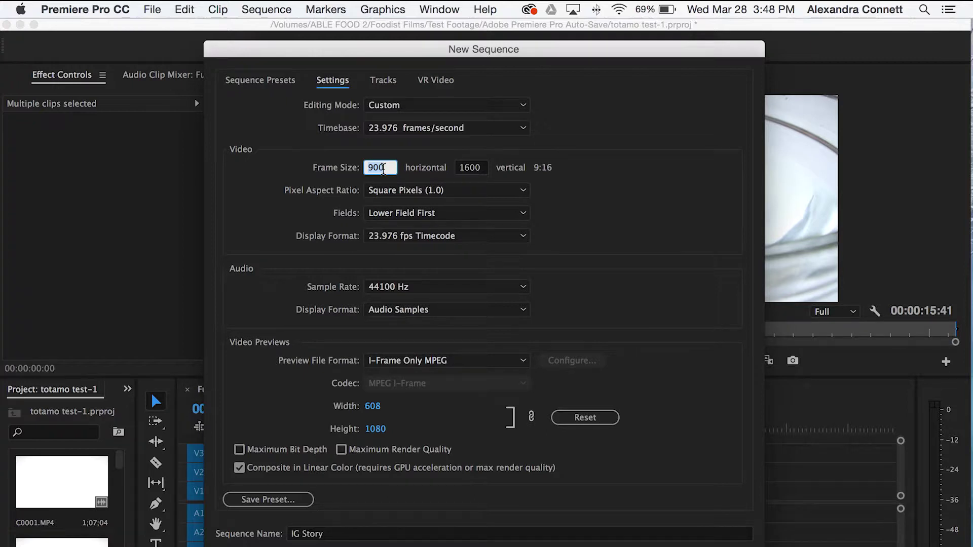
Create the IG Story sequence at 1080×1920, square pixels, 60 fps
type("1080")
key("Tab")
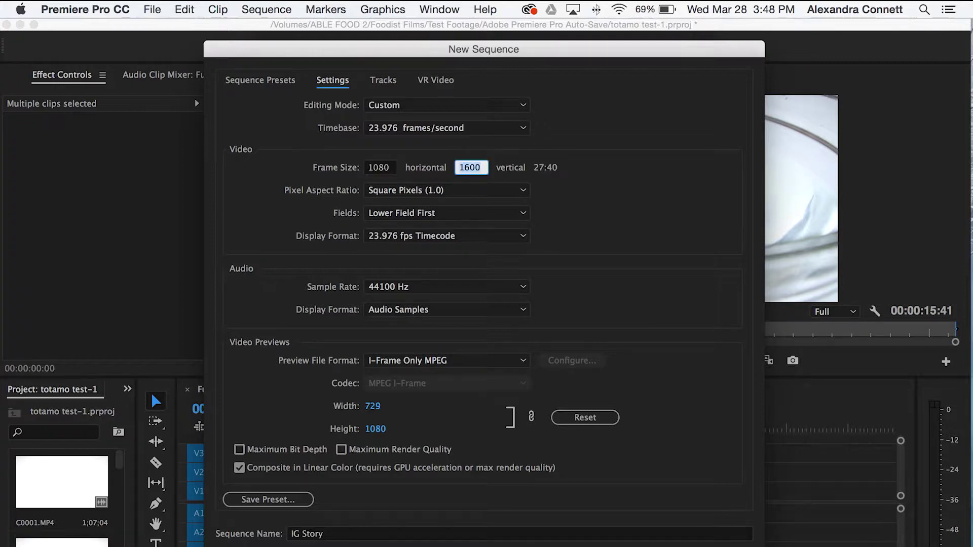
type("192")
key("Tab")
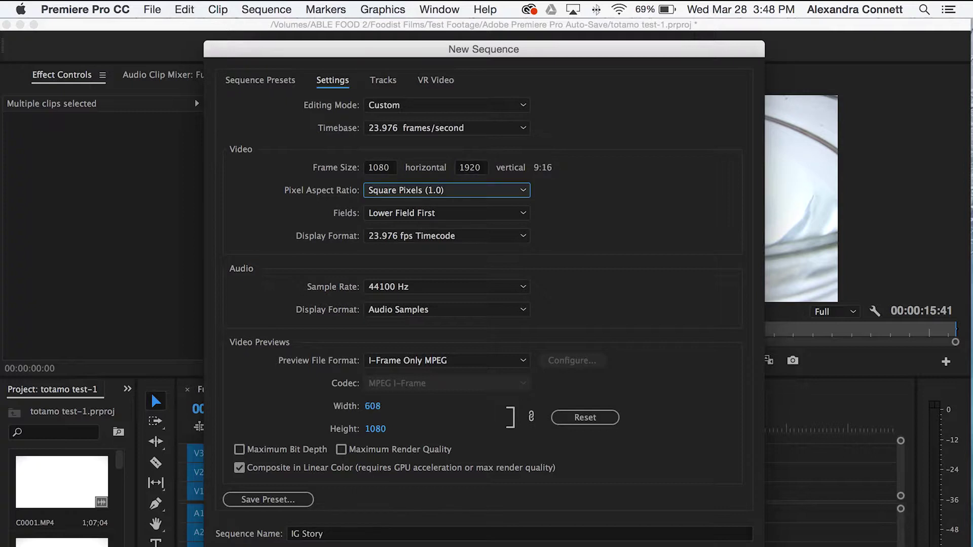
left_click(519, 189)
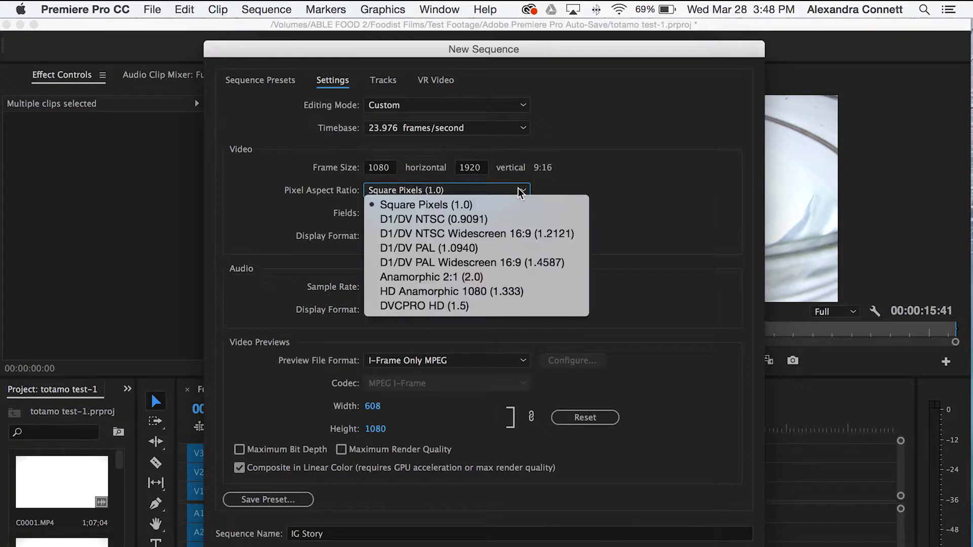
left_click(506, 203)
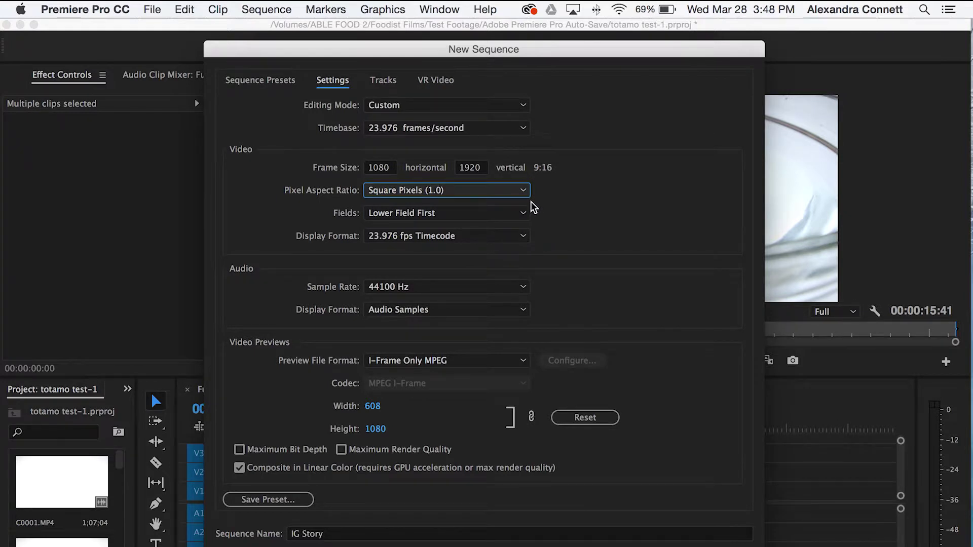
left_click(504, 126)
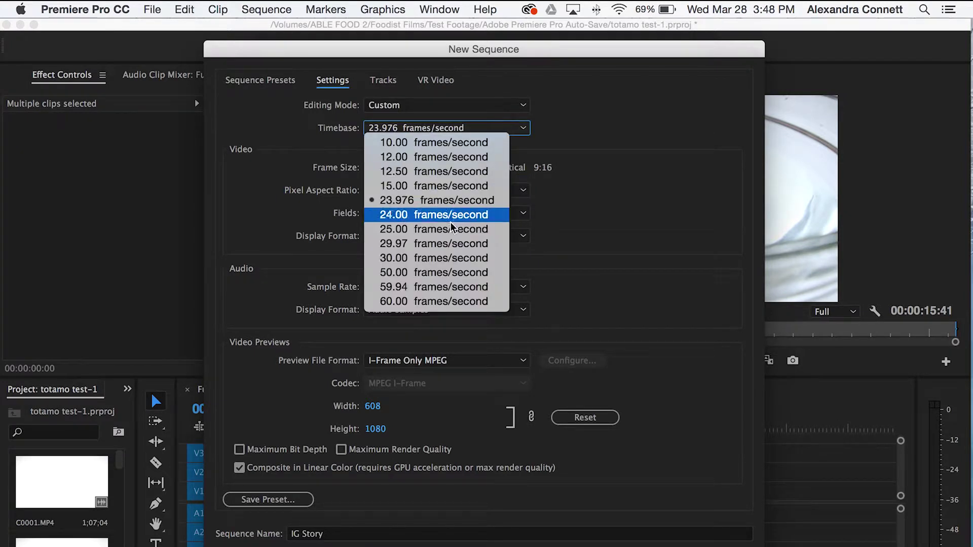
left_click(439, 299)
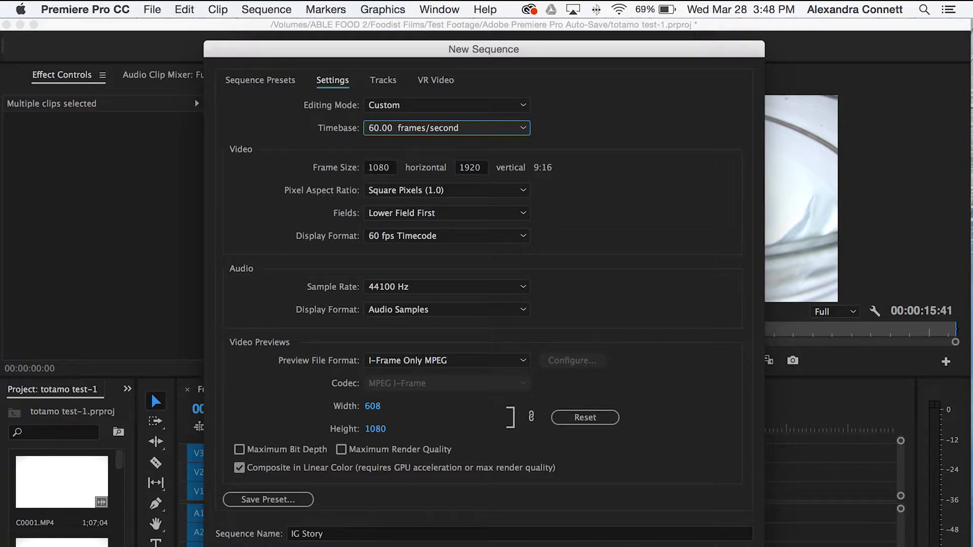
left_click(269, 500)
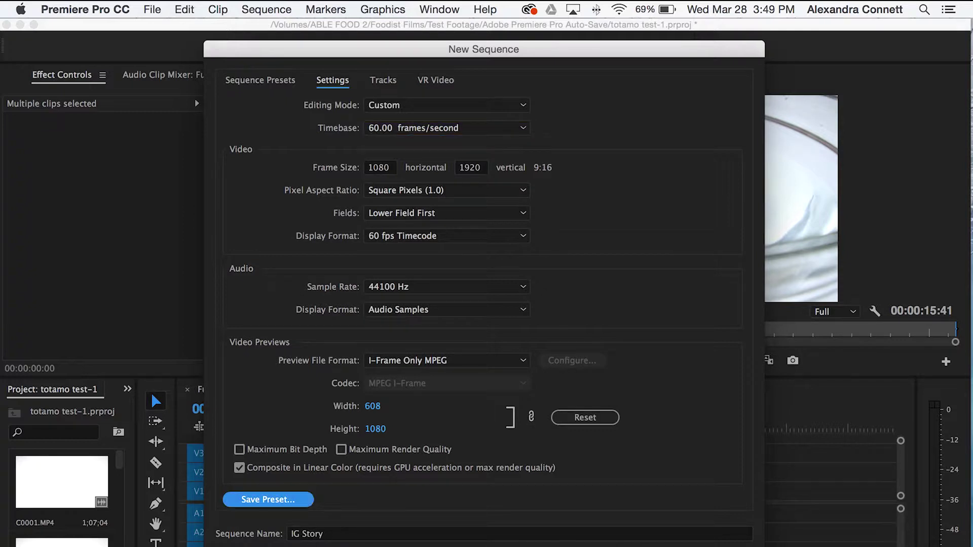
key("Return")
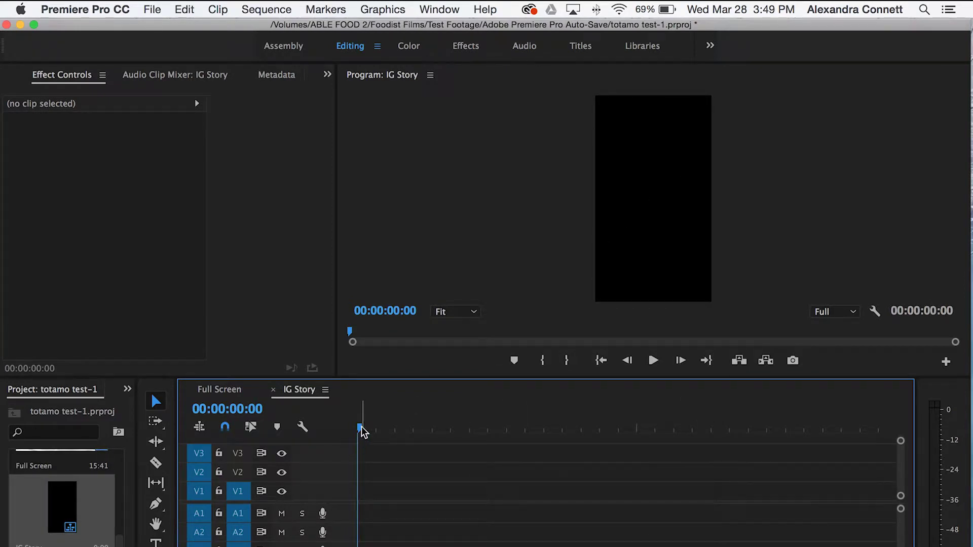
Paste the tomato clips at about 00:00:36, zoom the timeline, and park the playhead at 00:00:05:51
left_click_drag(360, 427, 412, 428)
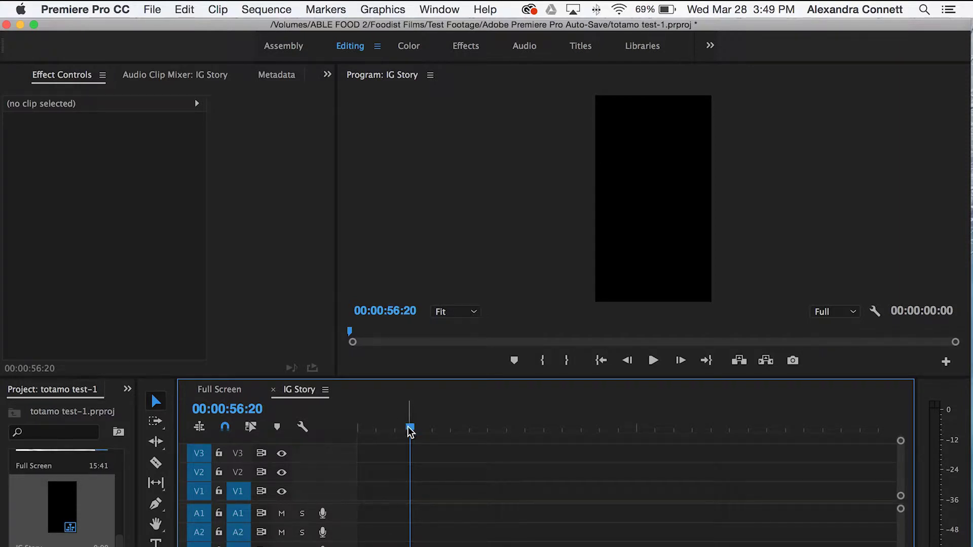
left_click_drag(410, 428, 391, 431)
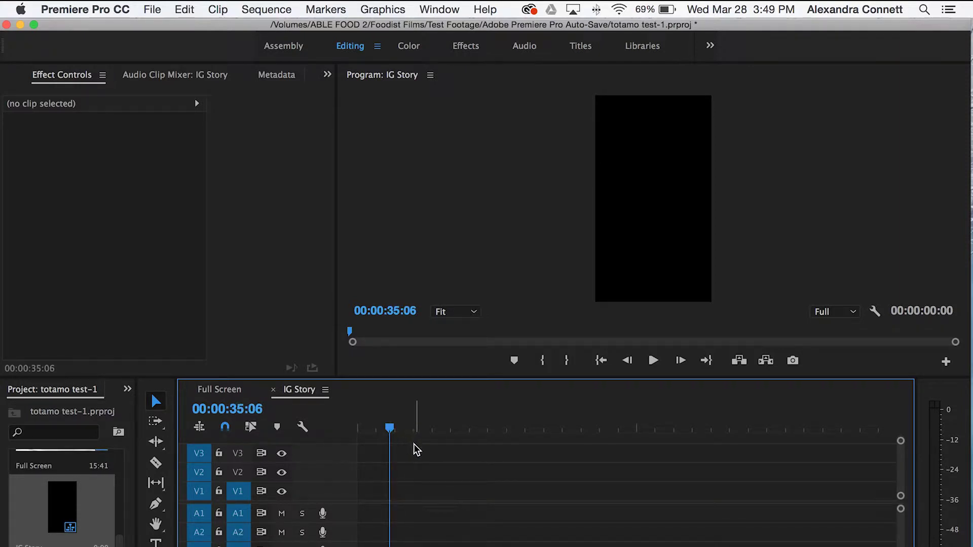
key("super+v")
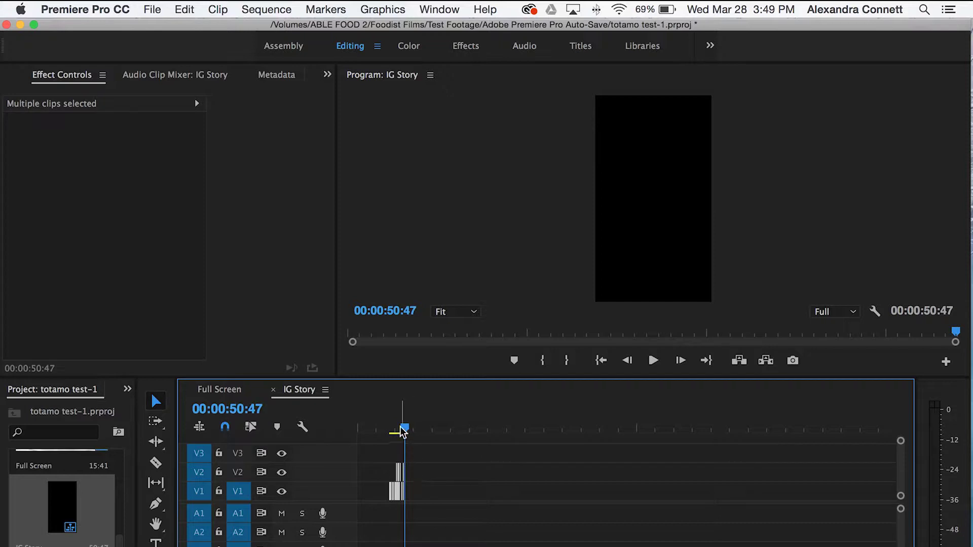
left_click_drag(404, 429, 384, 427)
key("=")
scroll(431, 458, "left", 3)
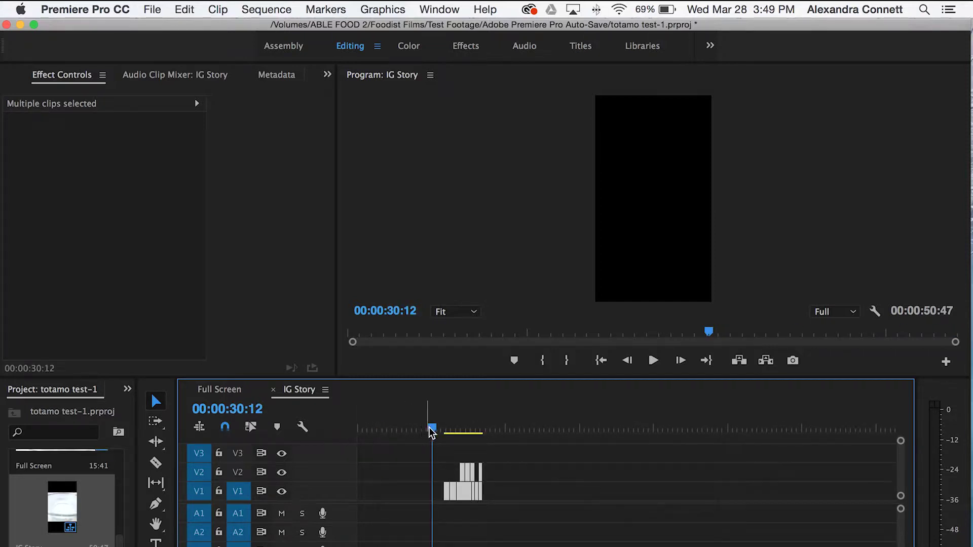
left_click_drag(430, 429, 348, 425)
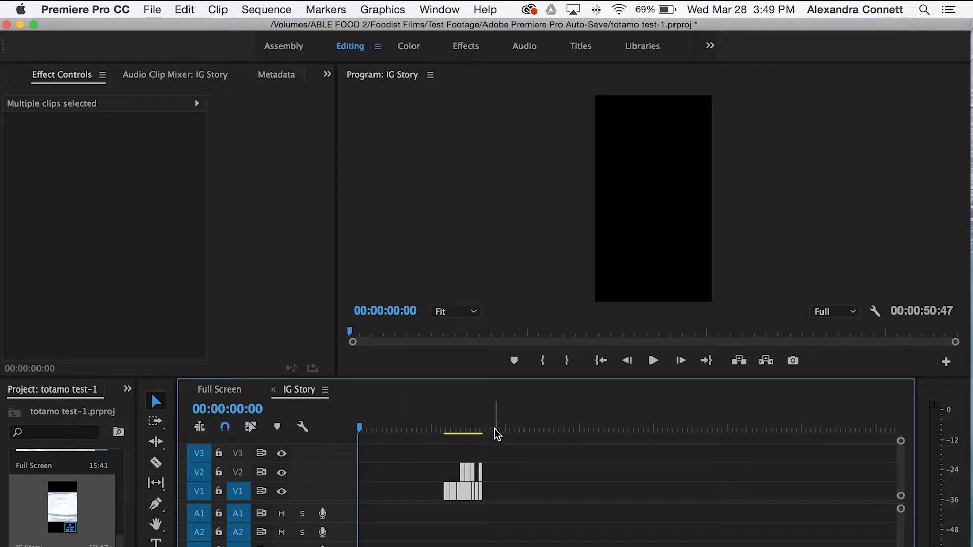
left_click(373, 427)
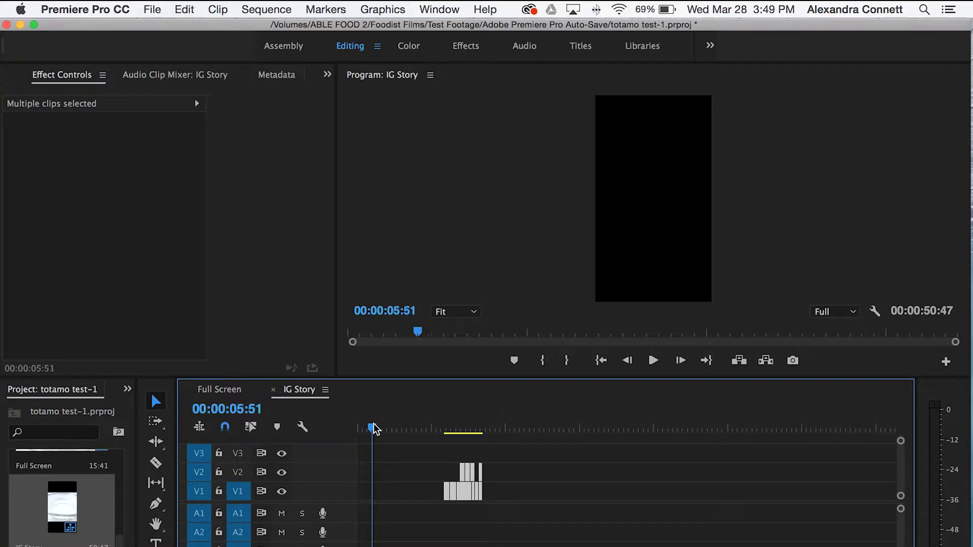
Mark an In point at 00:00:05:51 and an Out point at 00:00:59:06
left_click(332, 14)
left_click(331, 22)
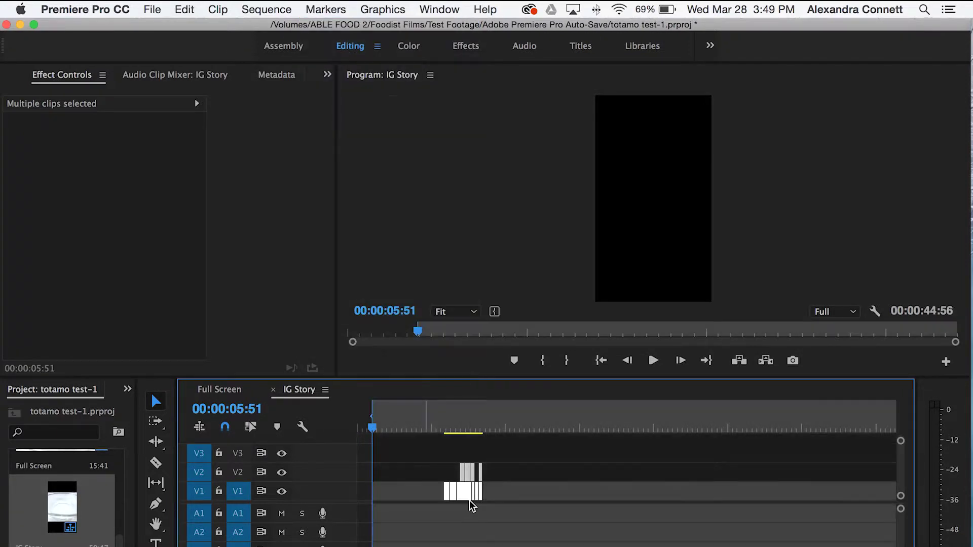
left_click(504, 431)
left_click(326, 9)
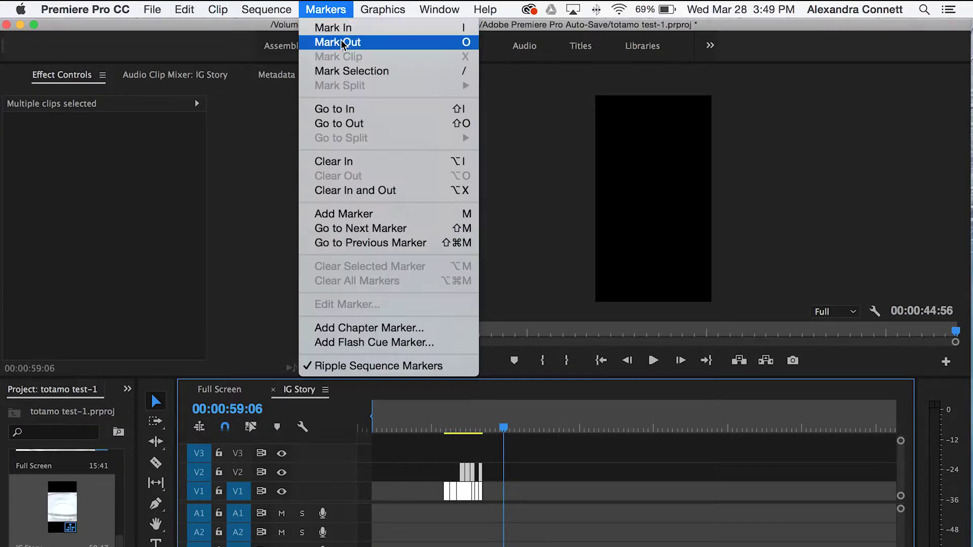
left_click(339, 42)
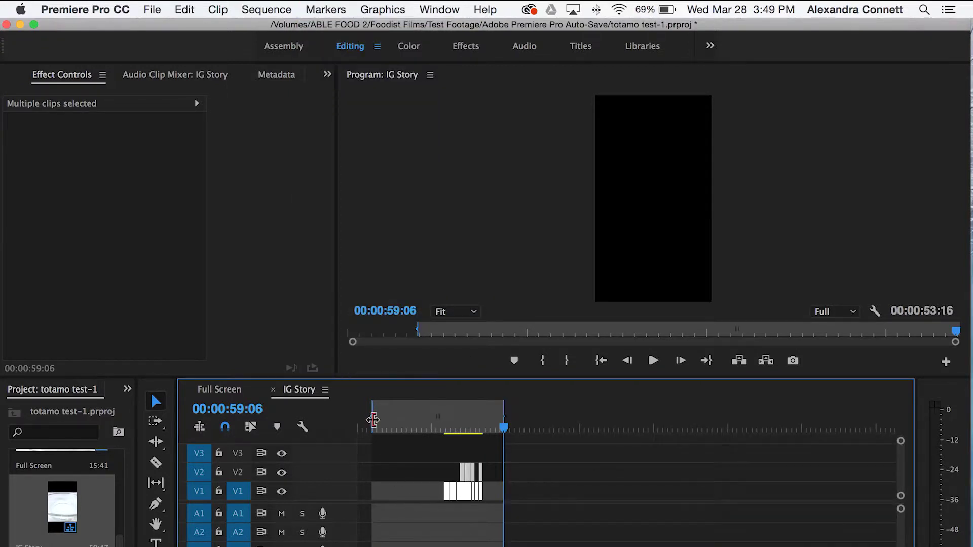
Delete the leading gap so clips start at zero, ending the work area at 15:41
left_click_drag(373, 419, 339, 420)
left_click(384, 492)
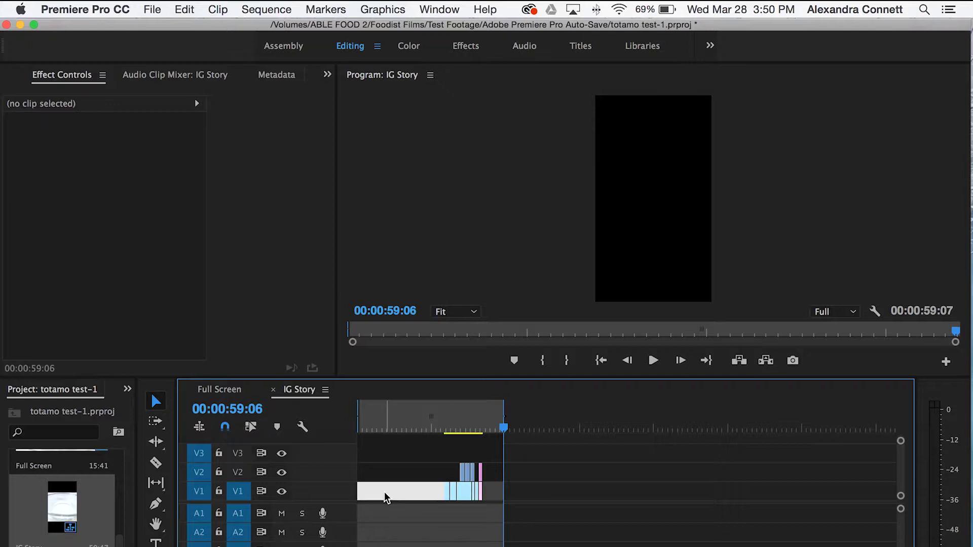
key("Delete")
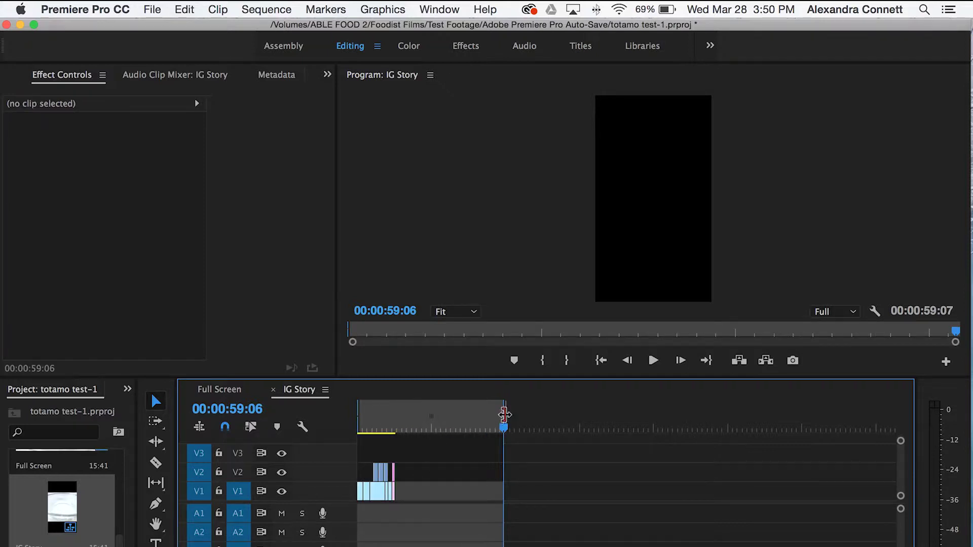
left_click_drag(502, 419, 401, 434)
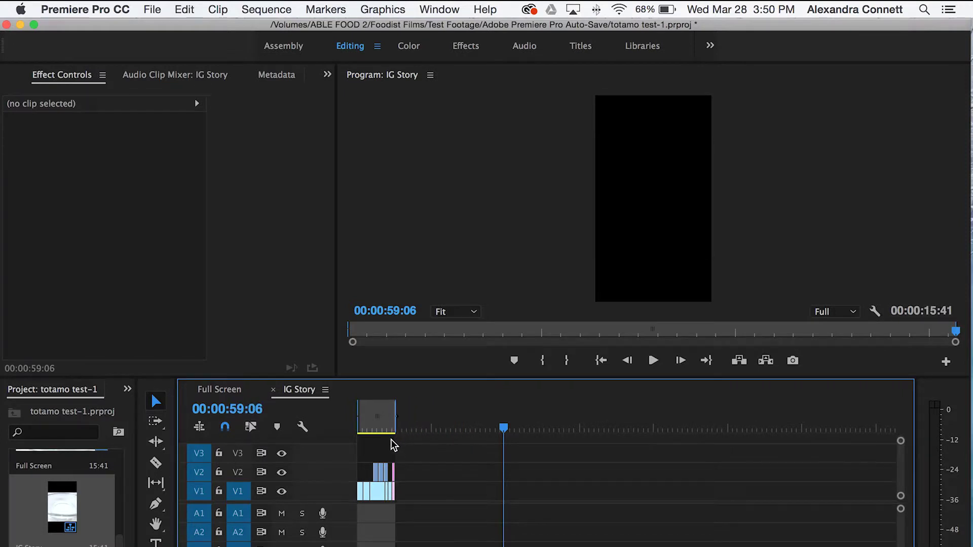
scroll(390, 437, "up", 4)
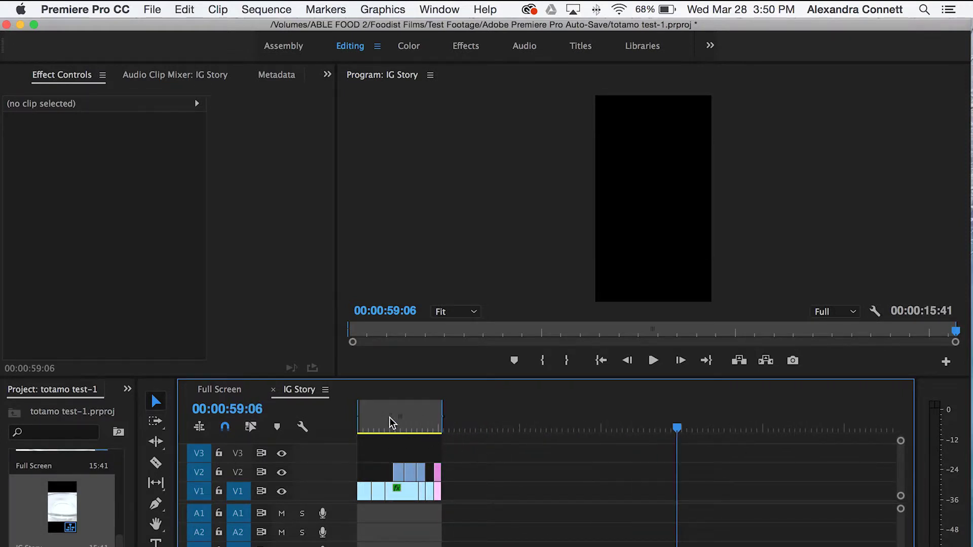
left_click_drag(364, 431, 348, 428)
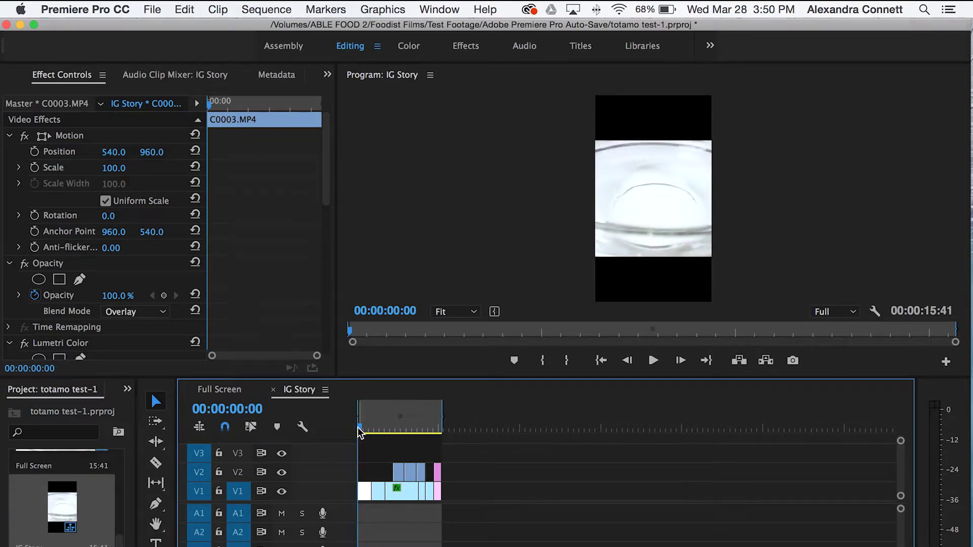
Scale the opening clip C0003 to 178 in Effect Controls
left_click_drag(358, 428, 363, 427)
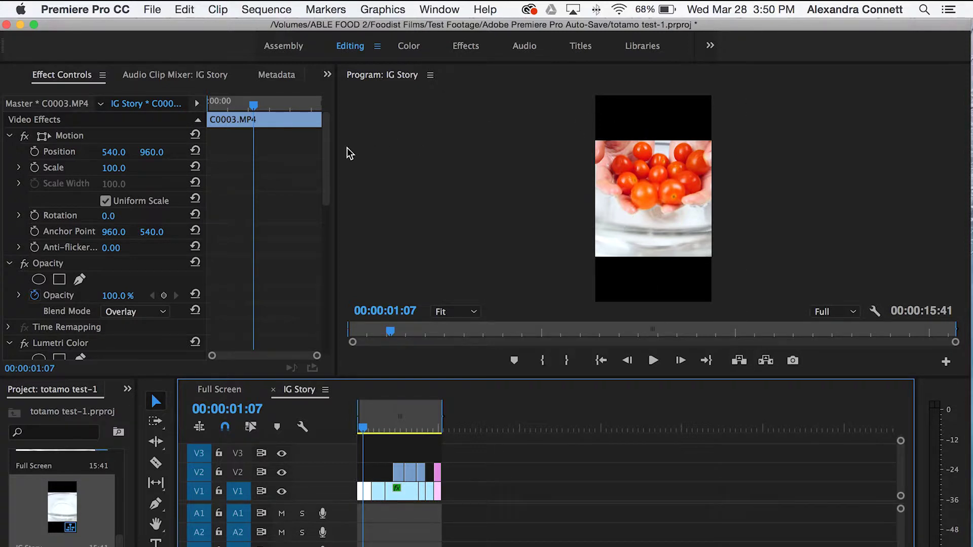
left_click(111, 169)
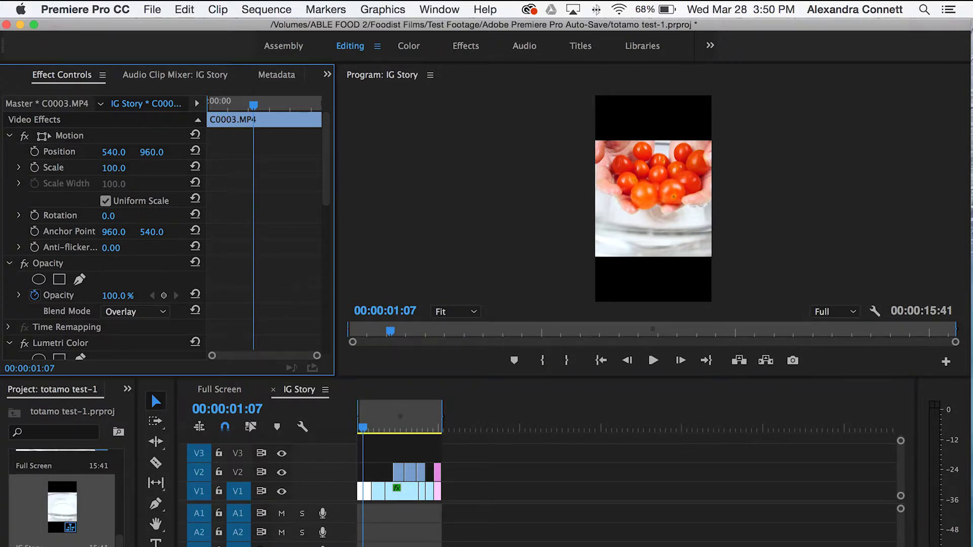
left_click(128, 167)
type("178")
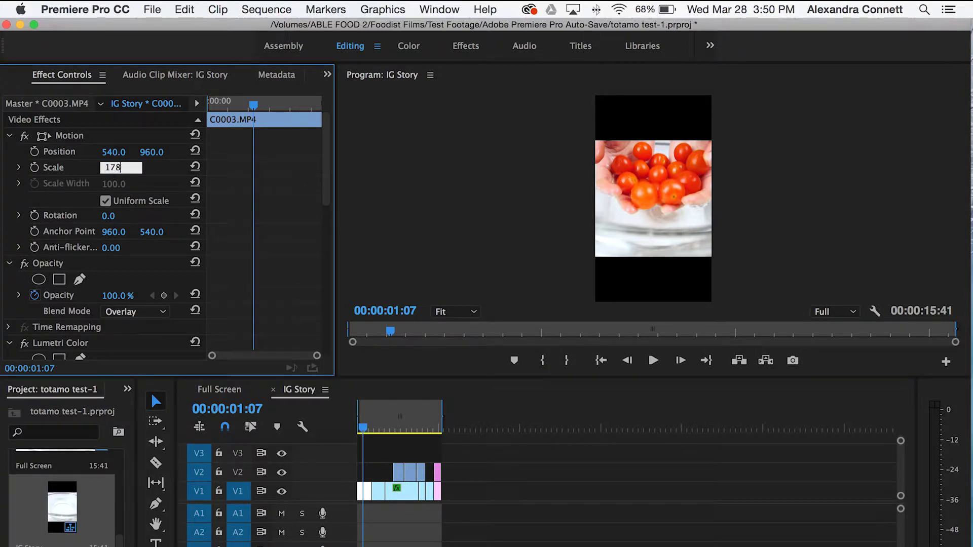
key("Return")
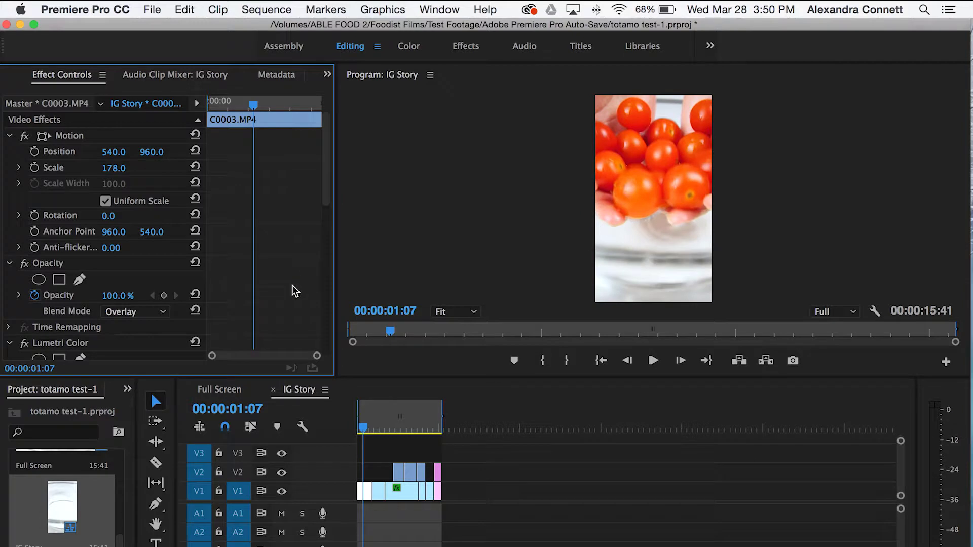
Try a smaller scale, restore it to 178, and review the opening clips
mouse_move(364, 430)
left_mouse_down()
mouse_move(354, 426)
mouse_move(362, 429)
left_mouse_up()
left_click(106, 168)
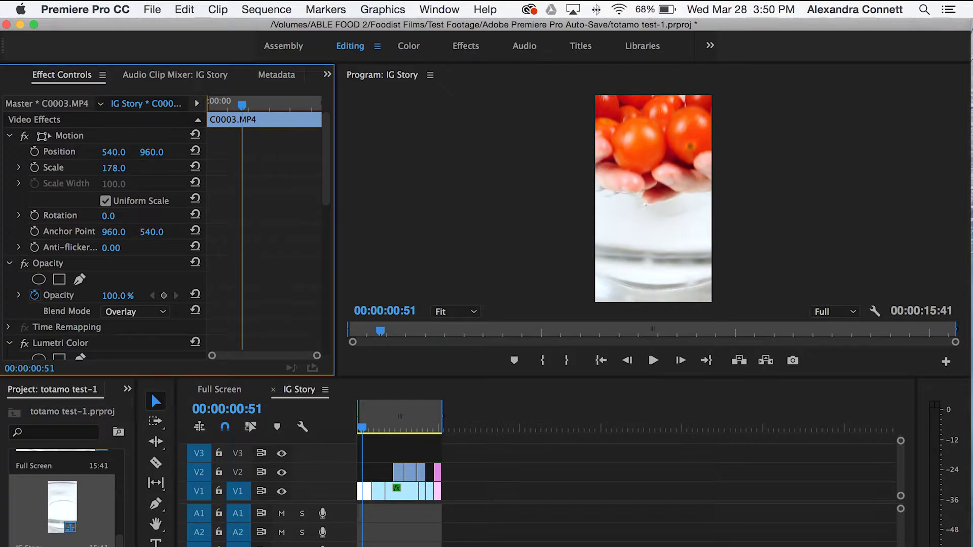
left_click_drag(106, 168, 96, 167)
left_click(113, 167)
type("1")
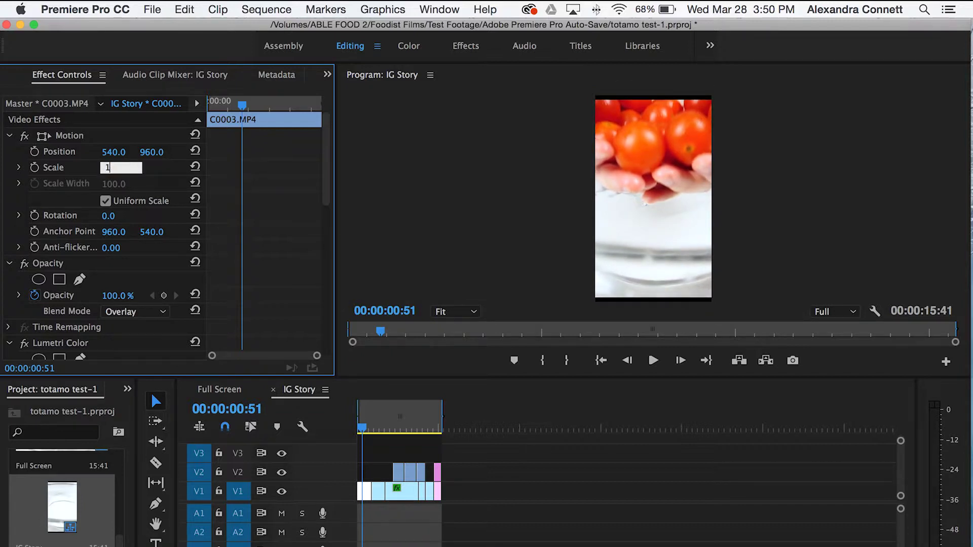
type("78")
key("Return")
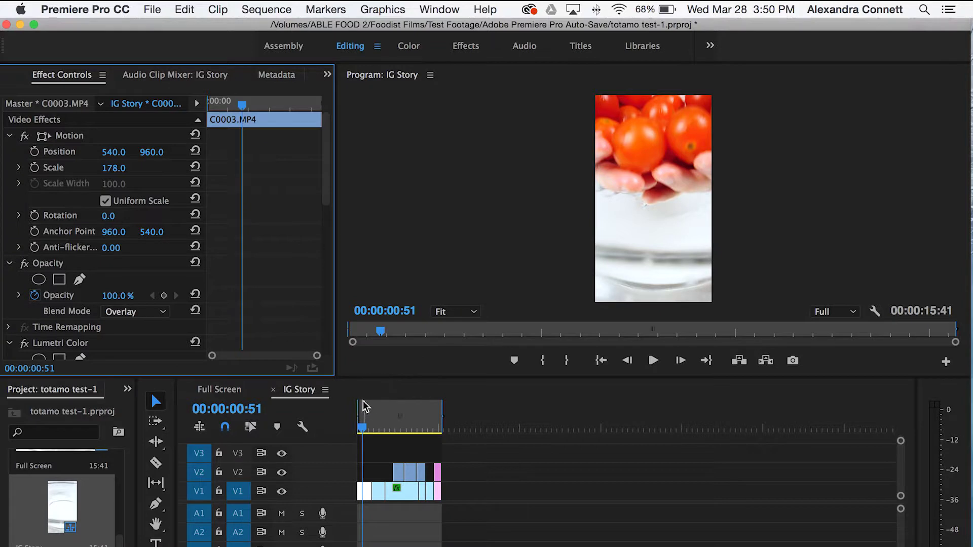
left_click(359, 427)
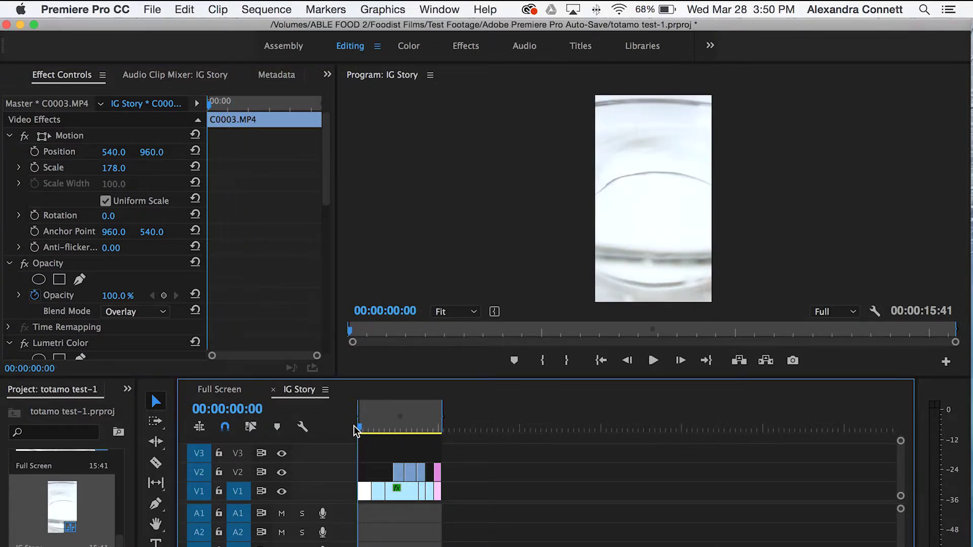
left_click_drag(353, 426, 373, 426)
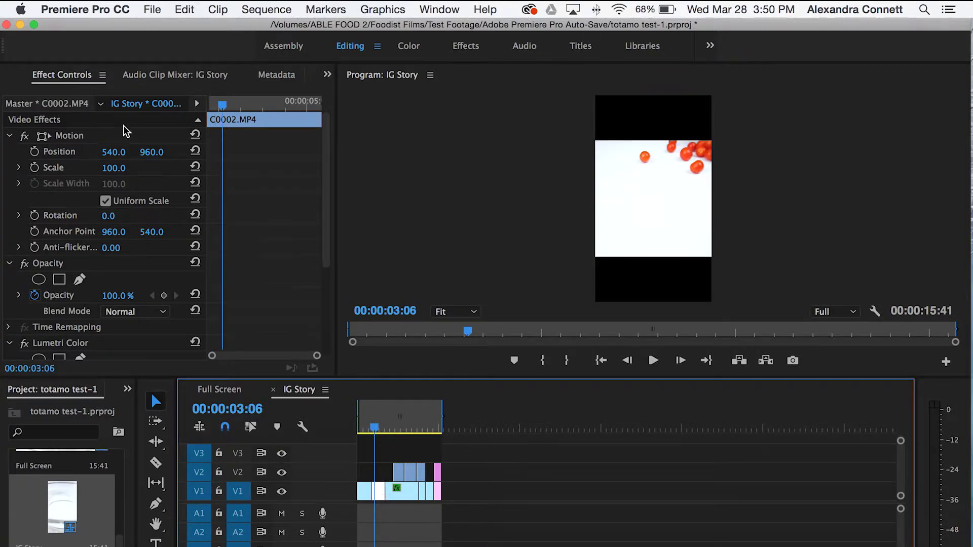
Scale the scattered-tomatoes clip C0002 to 178
left_click(113, 167)
type("178")
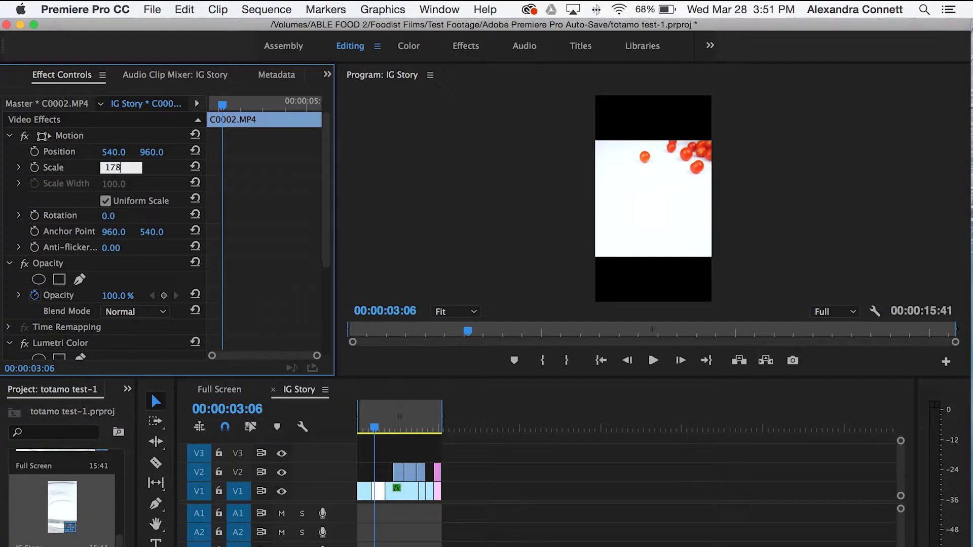
key("Return")
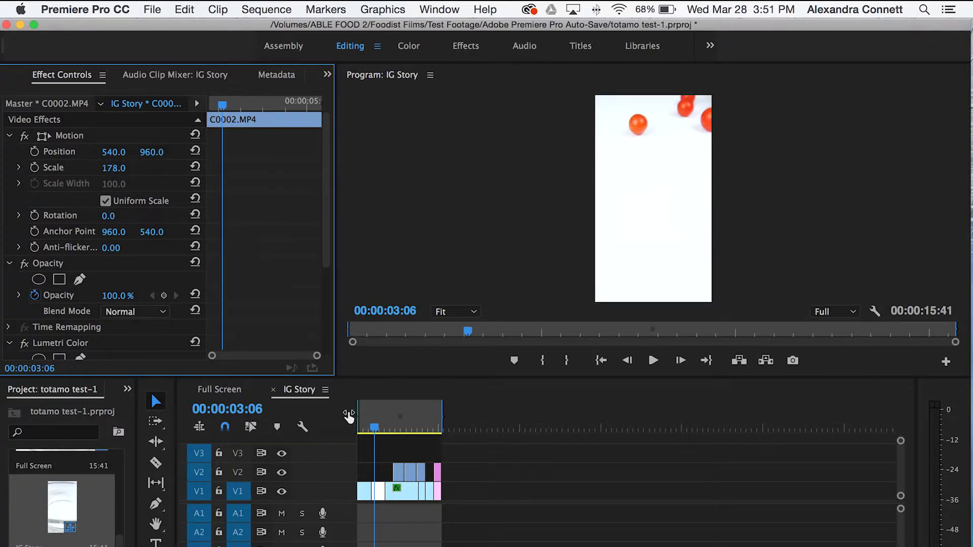
mouse_move(376, 427)
left_mouse_down()
mouse_move(385, 429)
mouse_move(374, 428)
left_mouse_up()
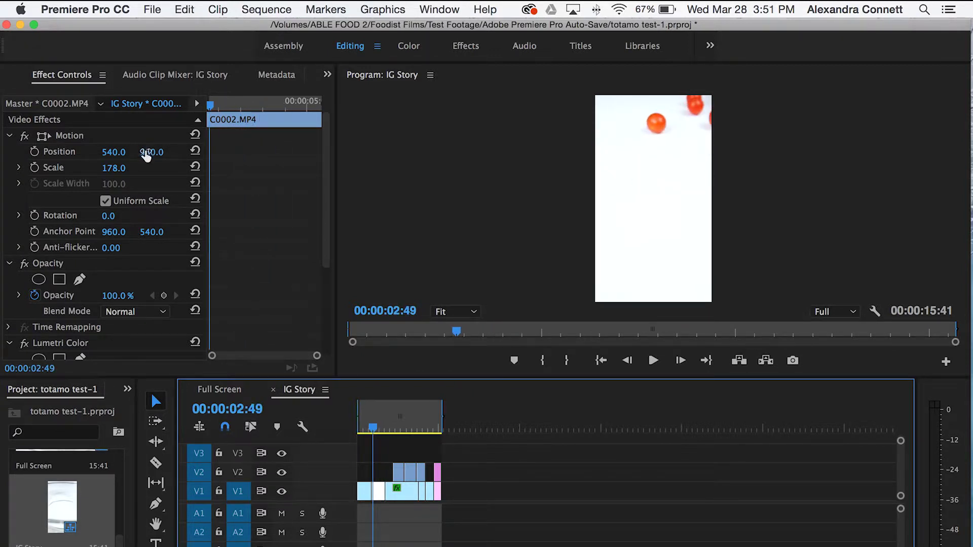
Shift C0002 left to horizontal position 22.0 and review the framing
left_click_drag(114, 154, 41, 154)
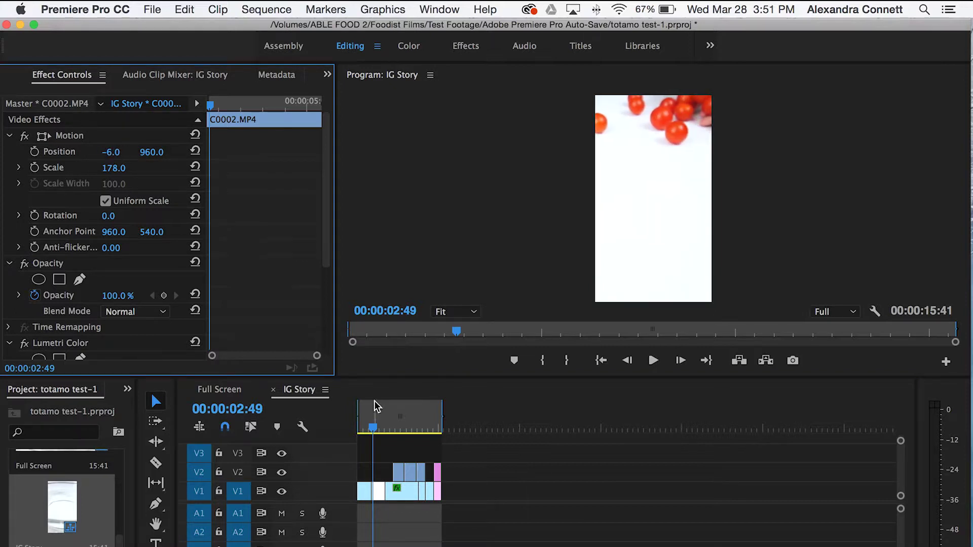
mouse_move(372, 430)
left_mouse_down()
mouse_move(388, 428)
mouse_move(378, 425)
mouse_move(388, 428)
mouse_move(388, 402)
mouse_move(380, 428)
left_mouse_up()
left_click_drag(114, 154, 147, 154)
mouse_move(381, 429)
left_mouse_down()
mouse_move(371, 429)
mouse_move(393, 431)
left_mouse_up()
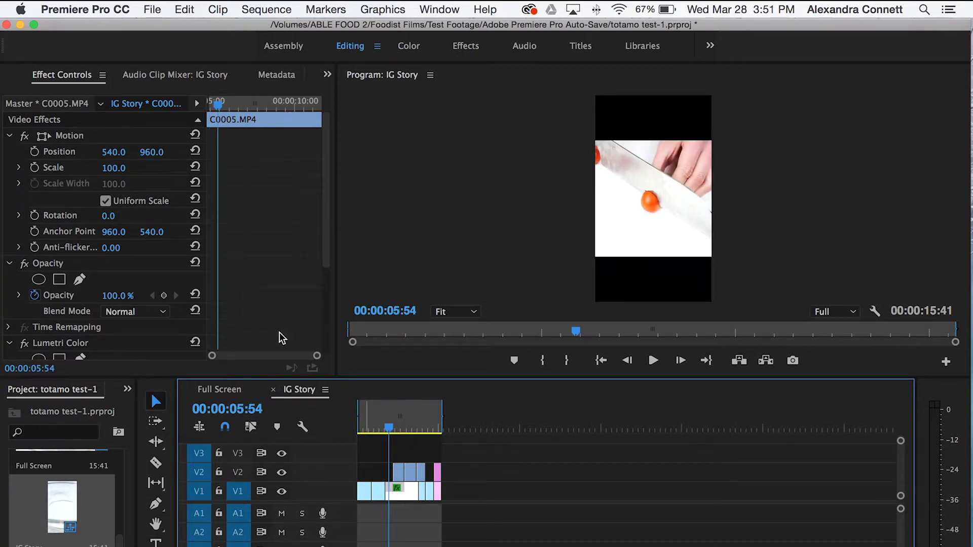
Scale both knife-slicing C0005 clips to 178 and scrub to check them
left_click(109, 169)
type("17")
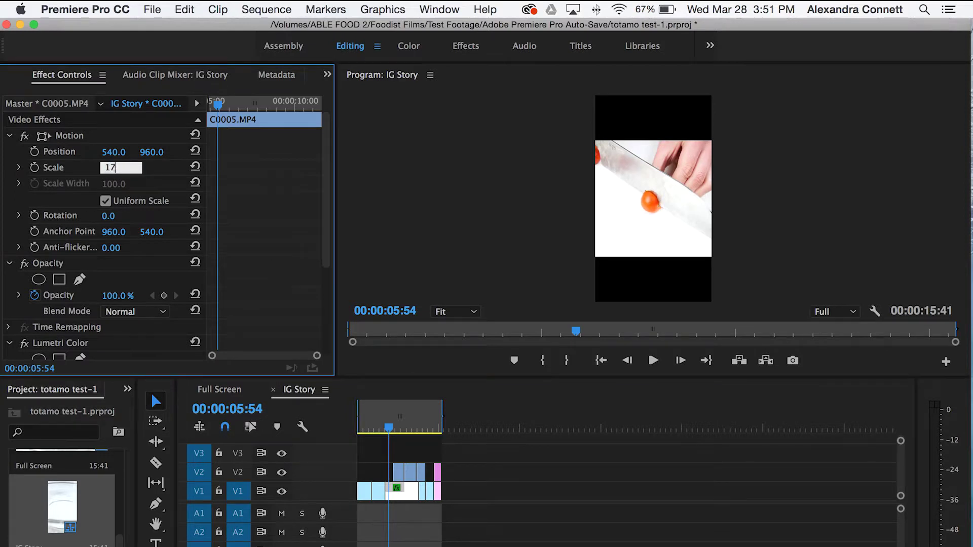
type("8")
key("Return")
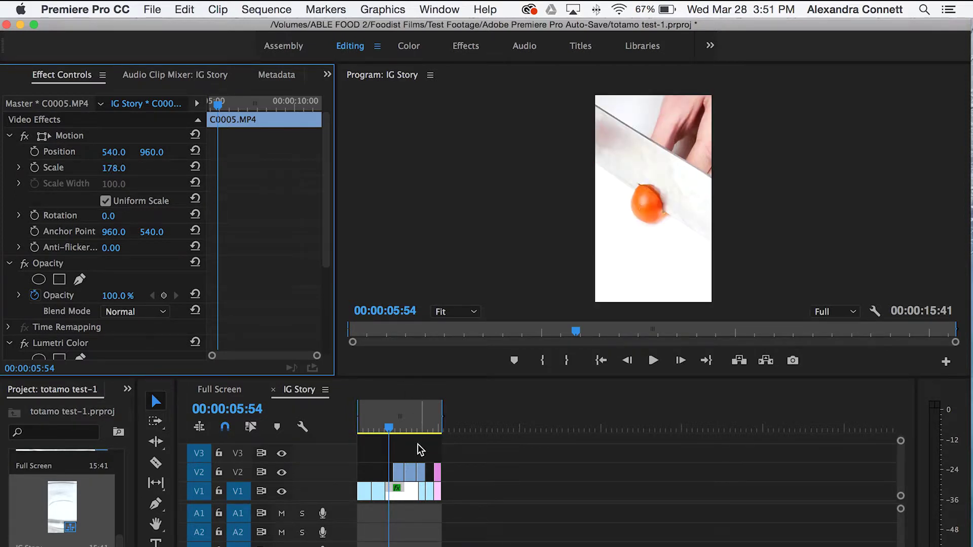
left_click_drag(387, 427, 398, 426)
left_click(110, 169)
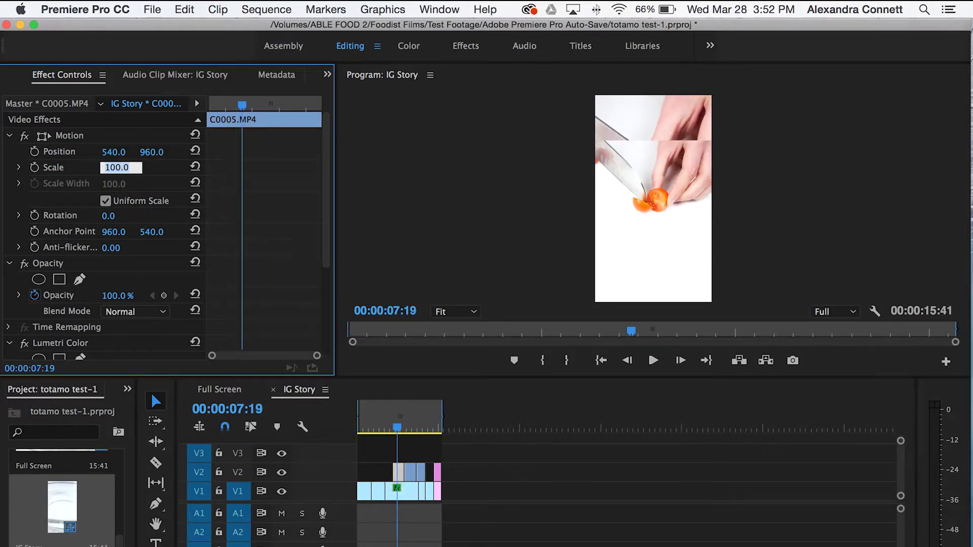
key("Return")
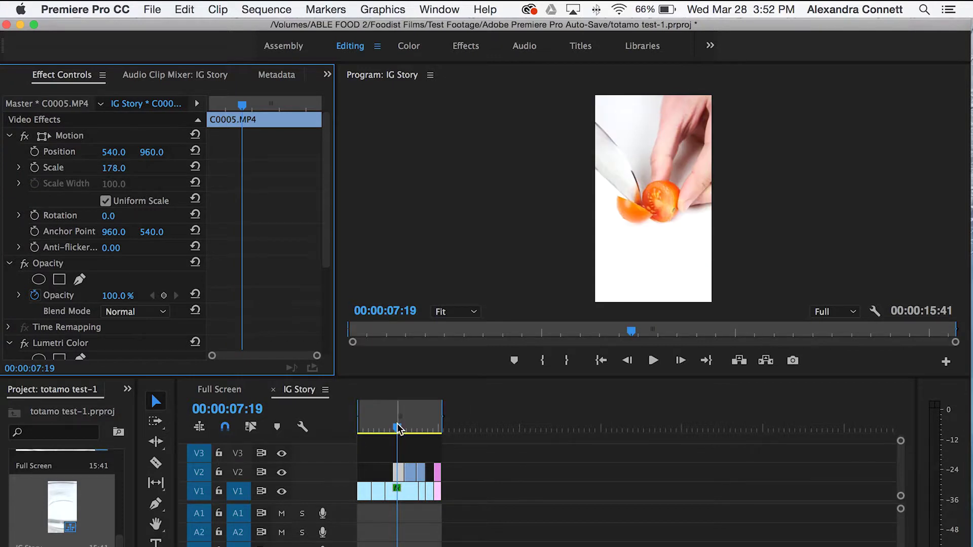
left_click_drag(397, 425, 411, 428)
Scale the oil-drizzle clip C0006 on V2 to 178
left_click(413, 472)
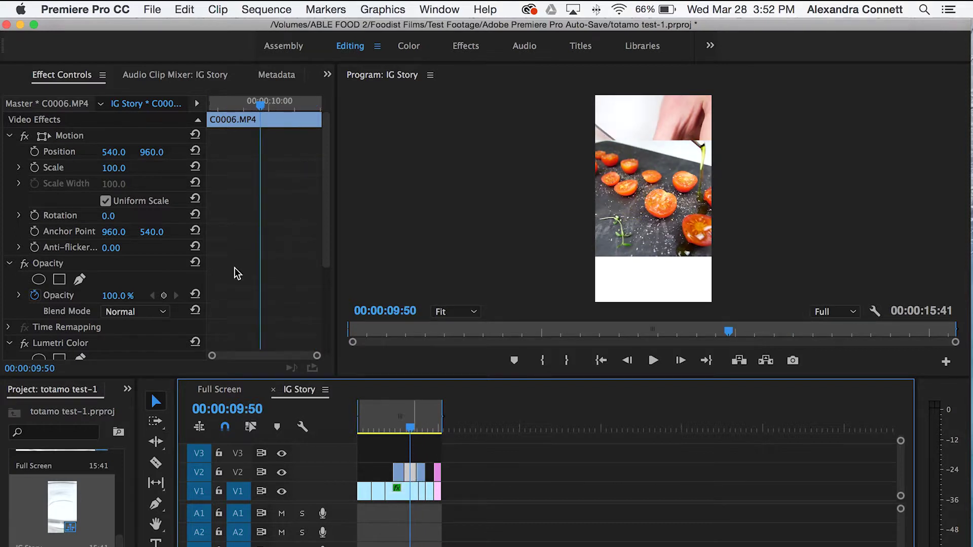
left_click(114, 168)
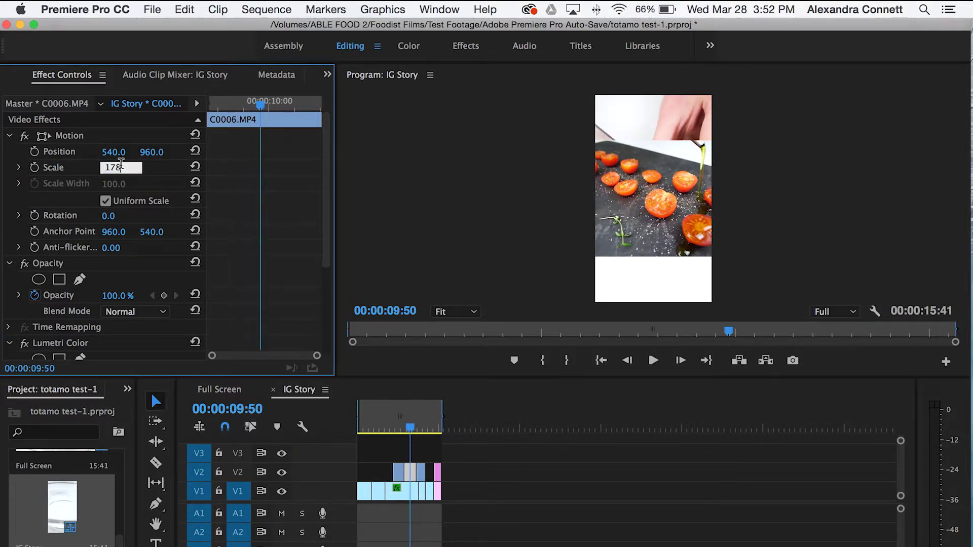
key("Return")
left_click_drag(410, 426, 406, 428)
Slide C0006 left to Position X -89 so the pouring oil is in frame
left_click(411, 471)
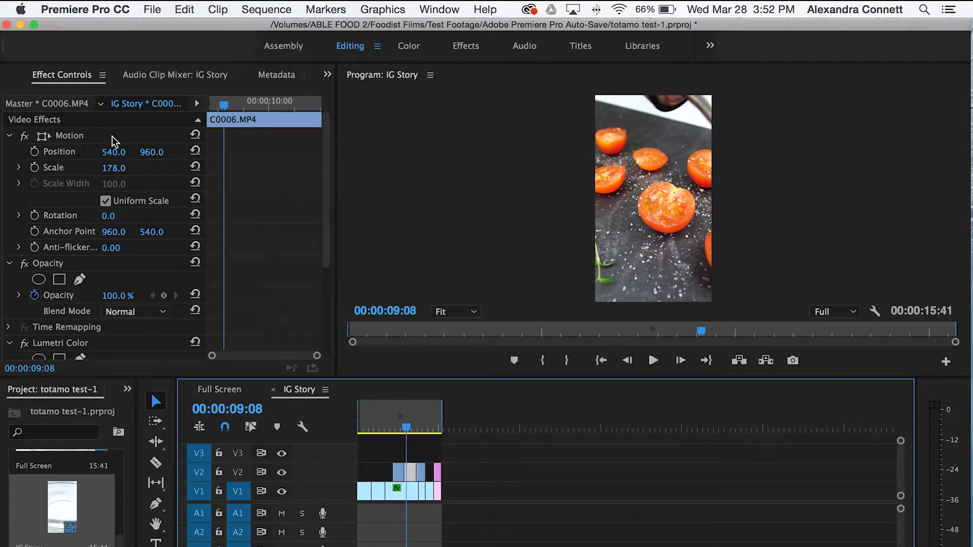
left_click_drag(111, 154, 15, 155)
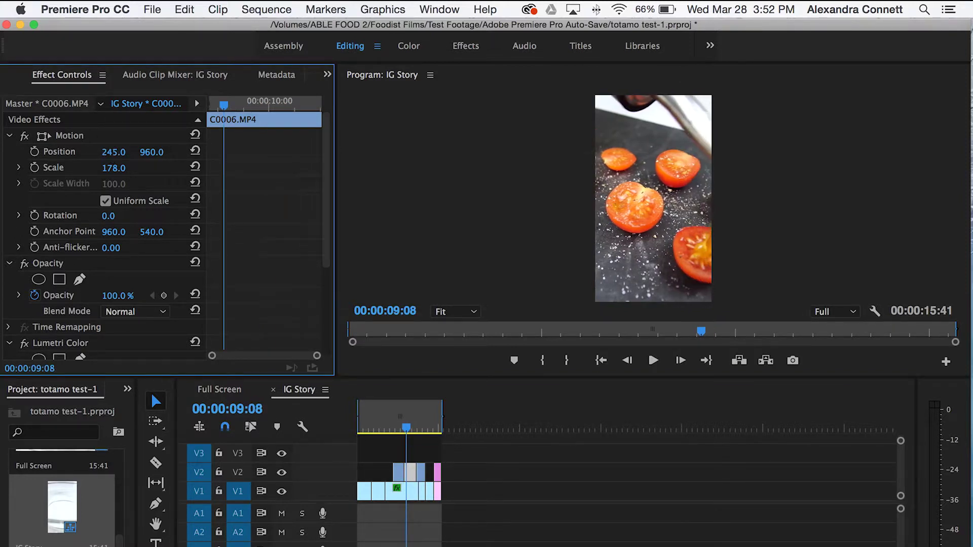
mouse_move(112, 155)
left_mouse_down()
mouse_move(15, 154)
mouse_move(117, 153)
left_mouse_up()
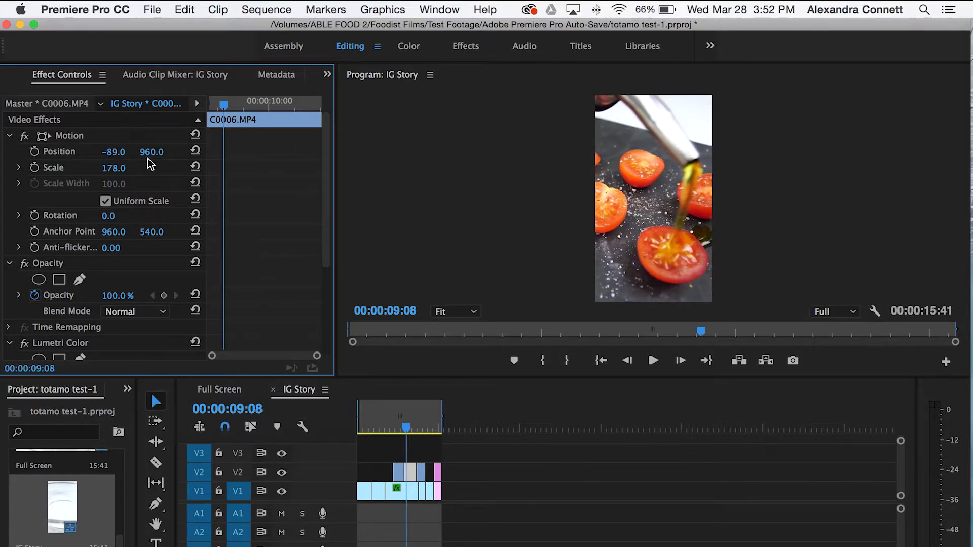
left_click_drag(404, 427, 402, 426)
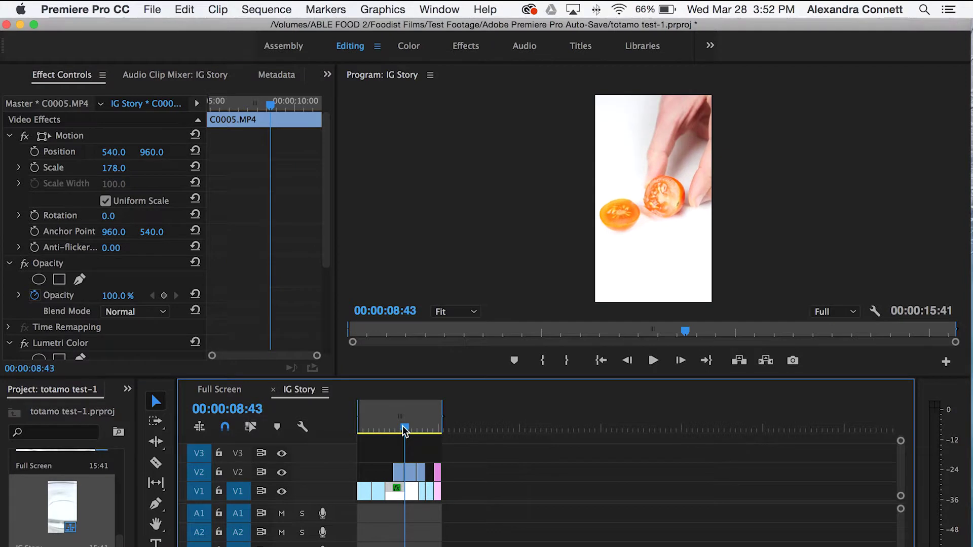
Play back the sequence from 00:00:06:36 to review the edits
key("space")
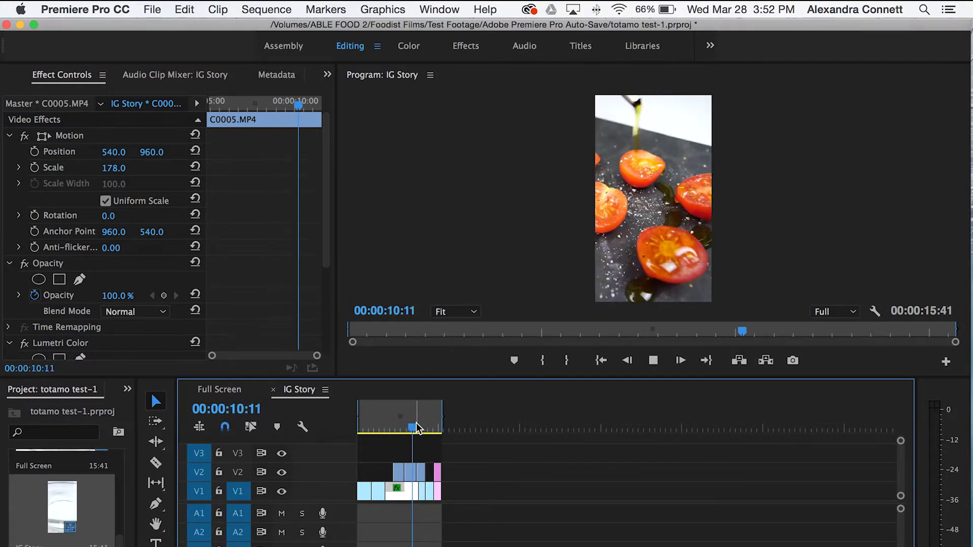
key("space")
left_click_drag(421, 427, 392, 428)
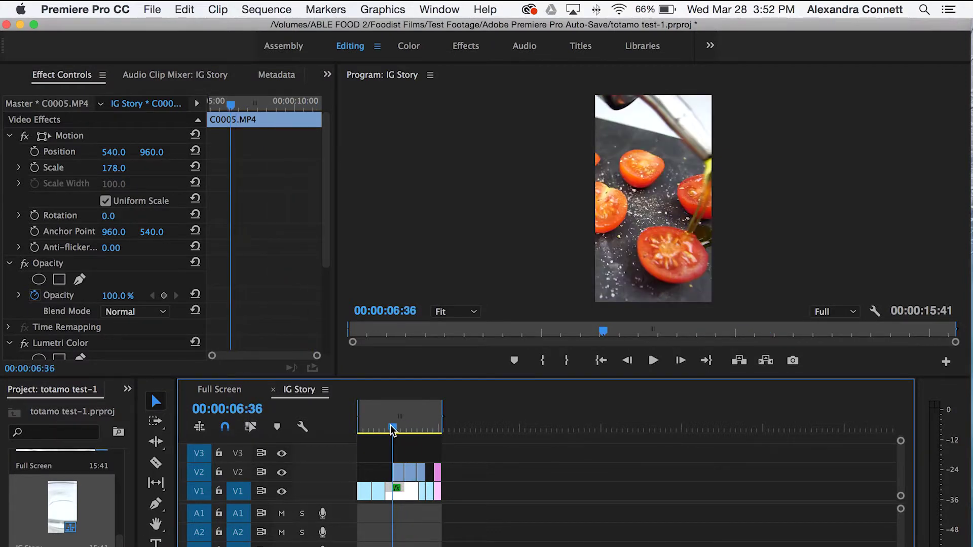
key("space")
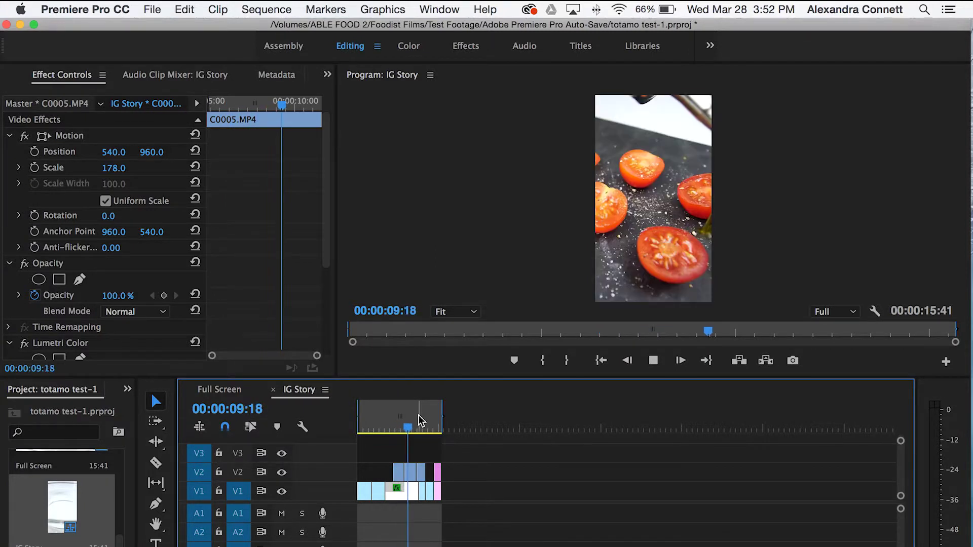
mouse_move(417, 425)
left_mouse_down()
mouse_move(403, 428)
mouse_move(418, 429)
left_mouse_up()
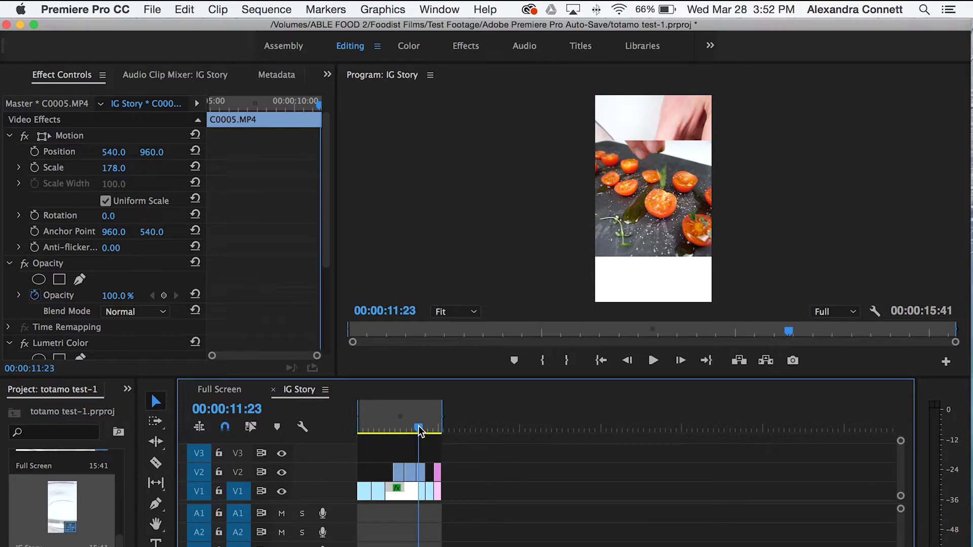
Scale both later C0006.MP4 clips on V2 to 178
left_click(421, 472)
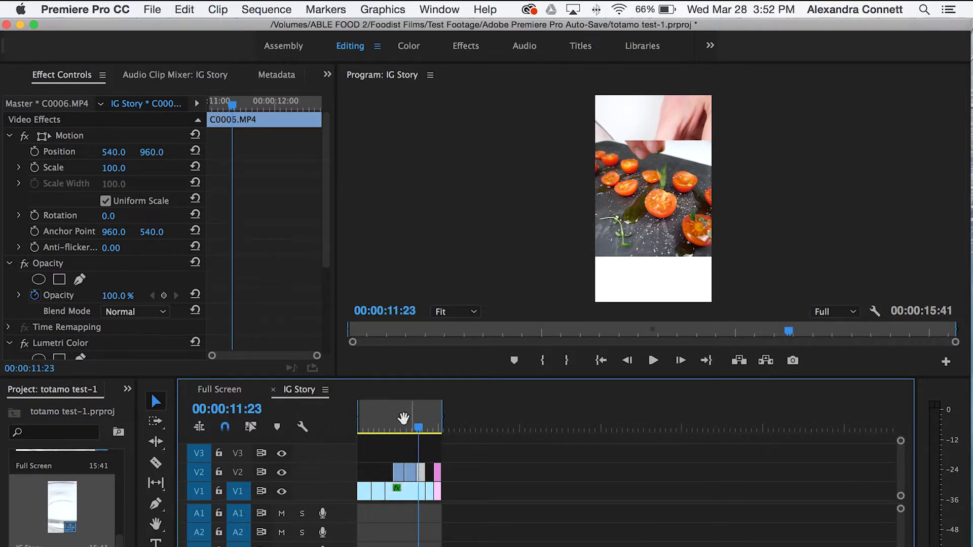
left_click(110, 170)
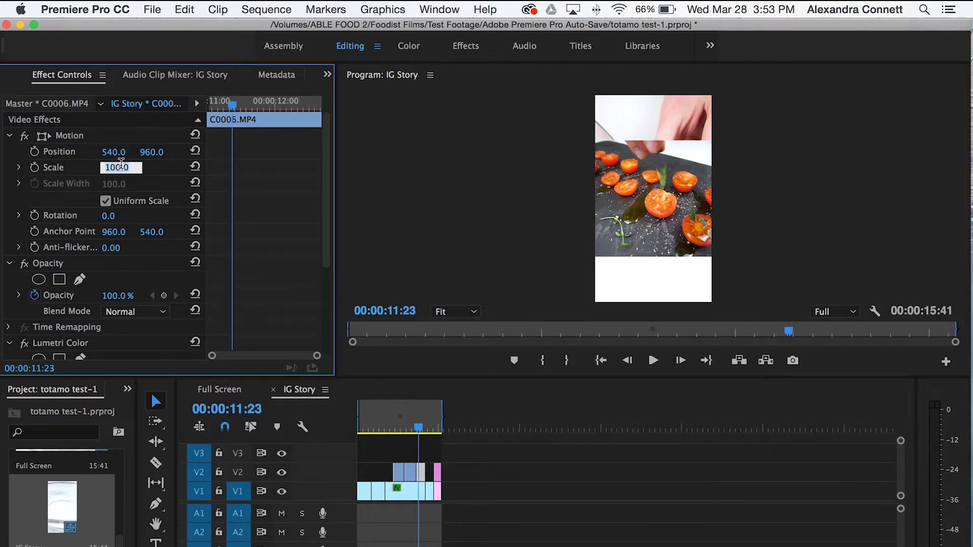
key("Return")
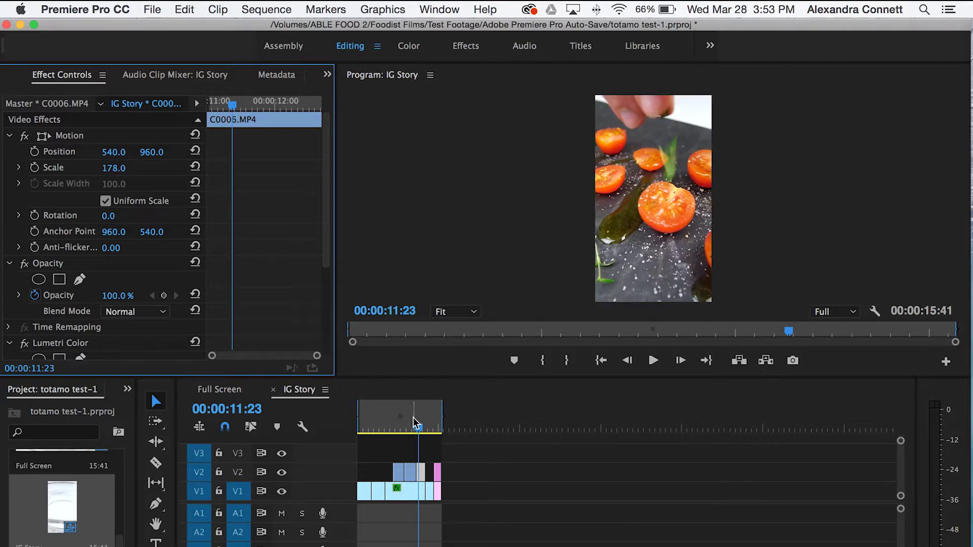
left_click_drag(419, 428, 431, 430)
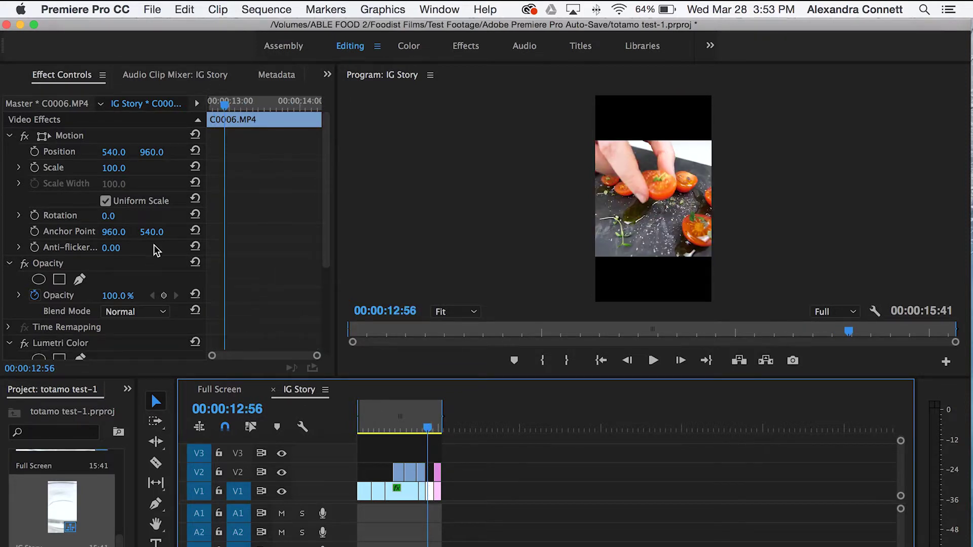
left_click(114, 168)
type("178")
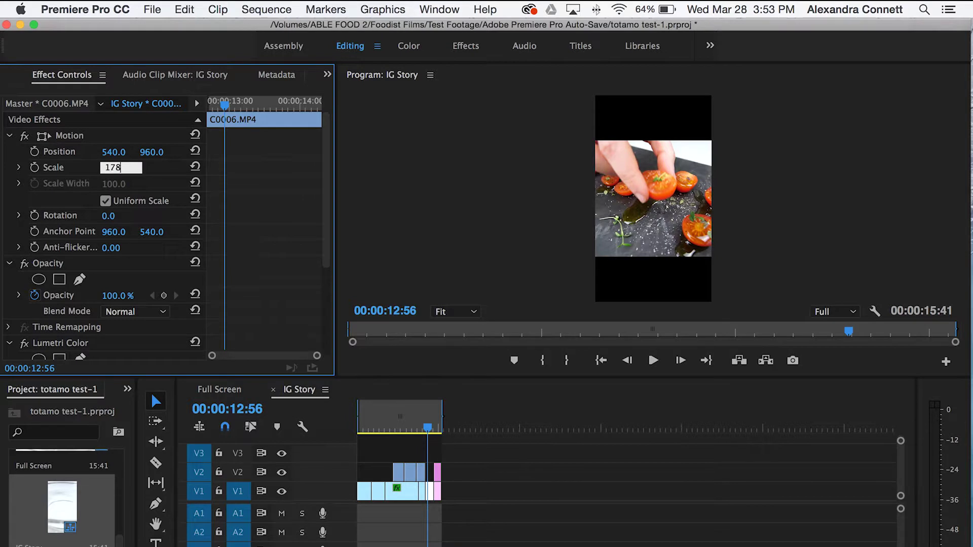
key("Return")
left_click_drag(433, 427, 438, 426)
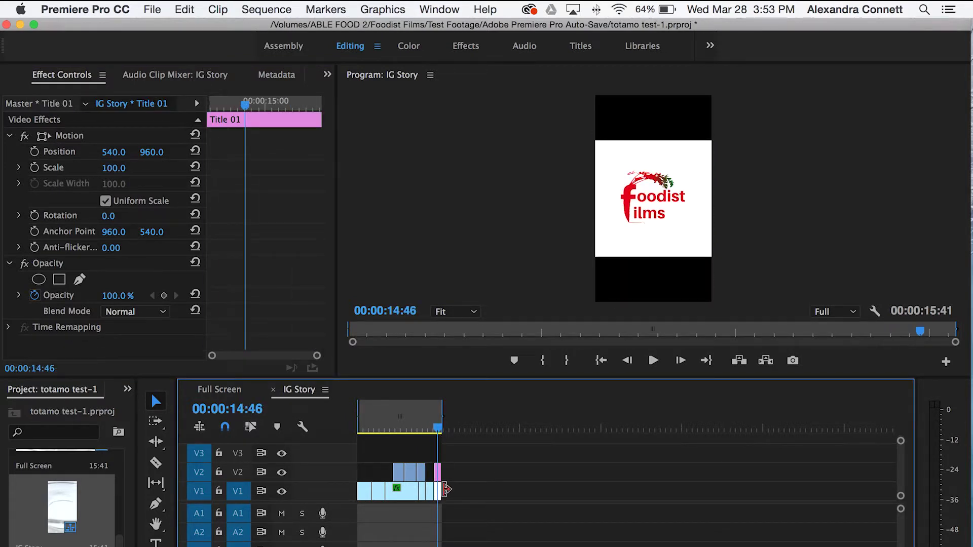
Scale the Title 01 backdrop to 178 so it fills the frame
left_click(112, 169)
type("178")
key("Return")
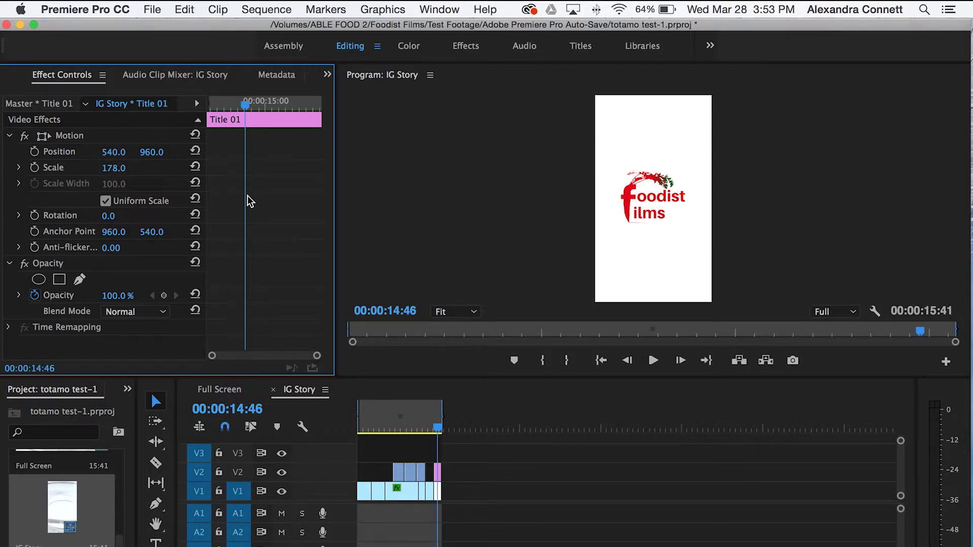
Move the Foodist Films logo to position 564.0, 847.0 and return to the sequence start
left_click(439, 472)
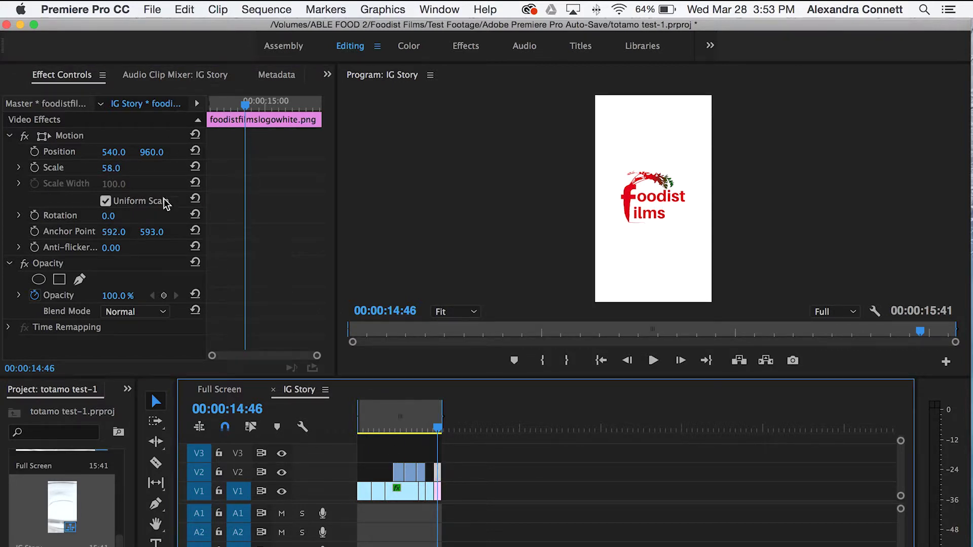
mouse_move(106, 158)
left_mouse_down()
mouse_move(141, 159)
mouse_move(95, 152)
left_mouse_up()
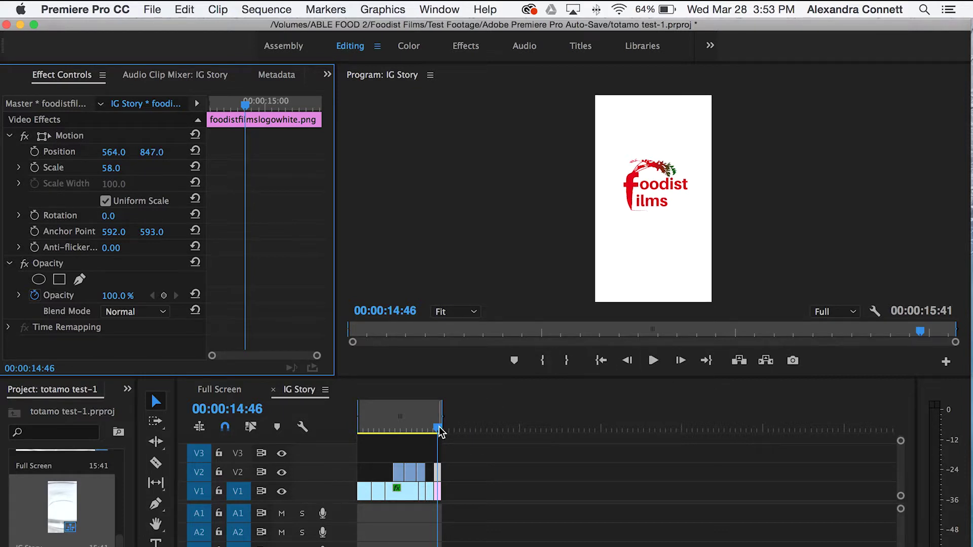
left_click_drag(440, 431, 331, 429)
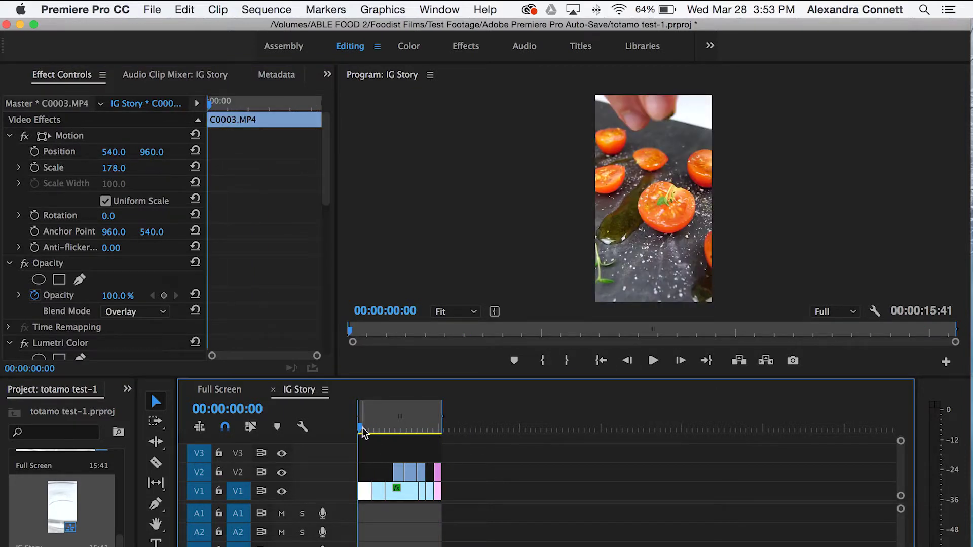
key("space")
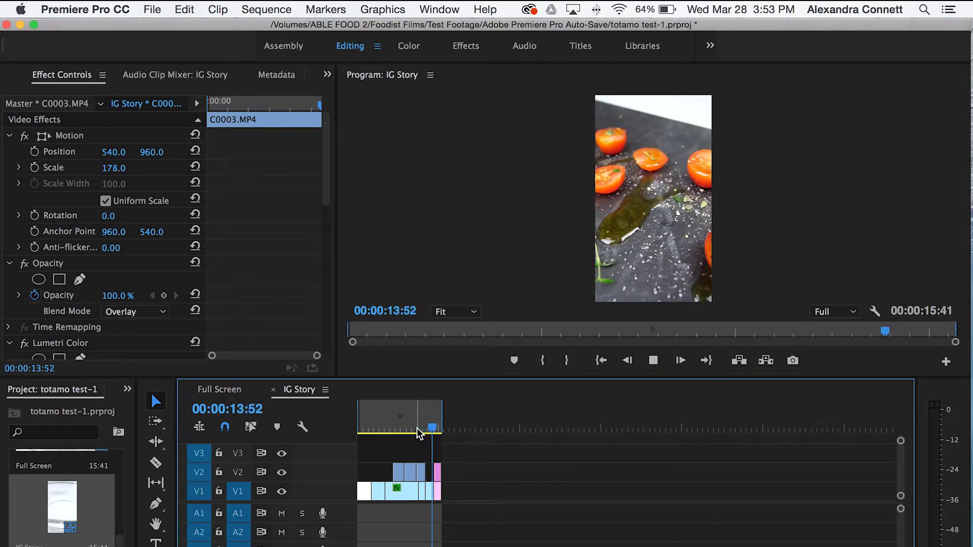
left_click_drag(438, 429, 355, 435)
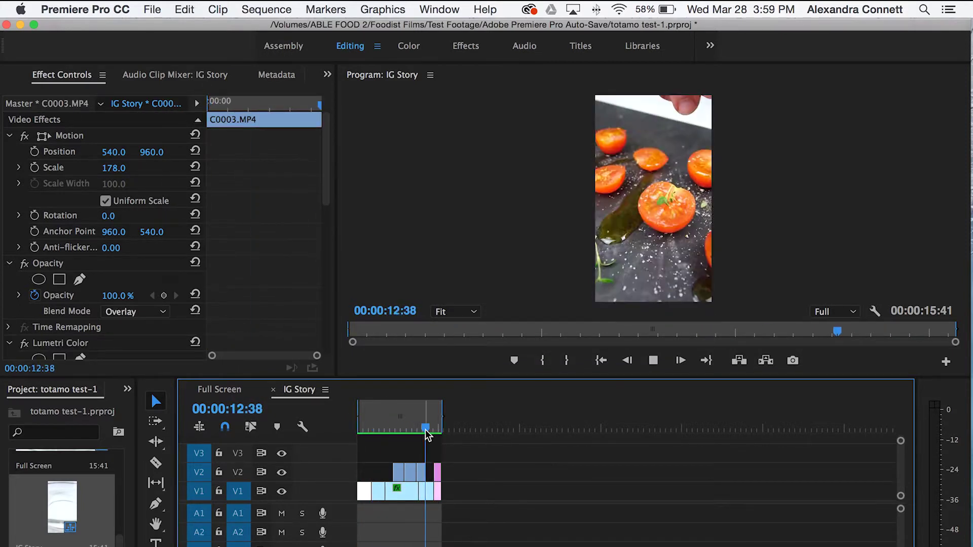
left_click_drag(426, 428, 365, 437)
key("space")
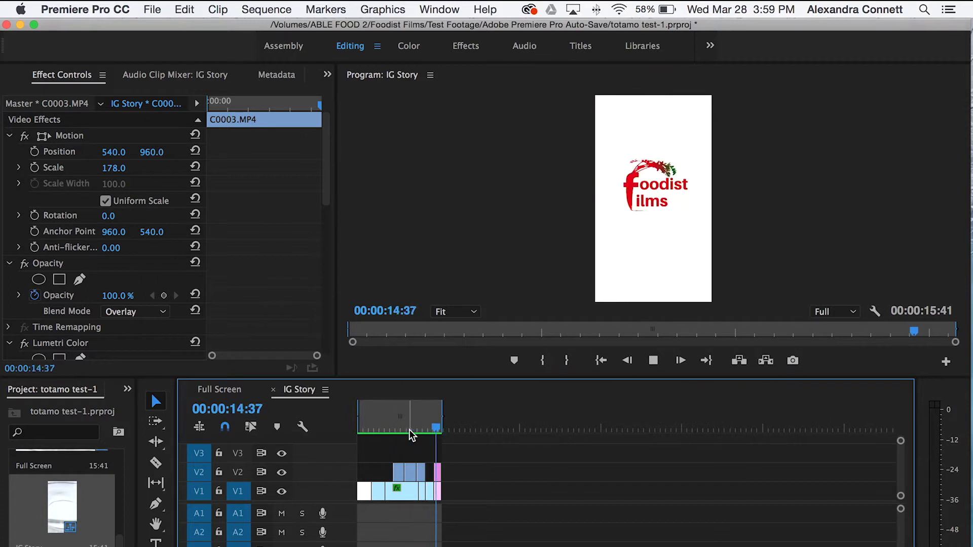
Keep the export format at H.264 and set bitrate encoding to VBR, 2 pass
key("Home")
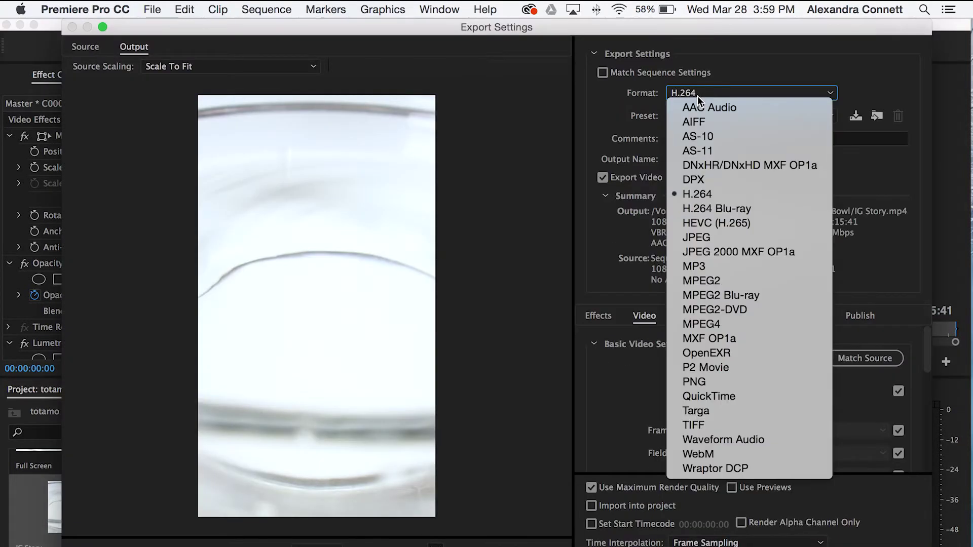
left_click(697, 96)
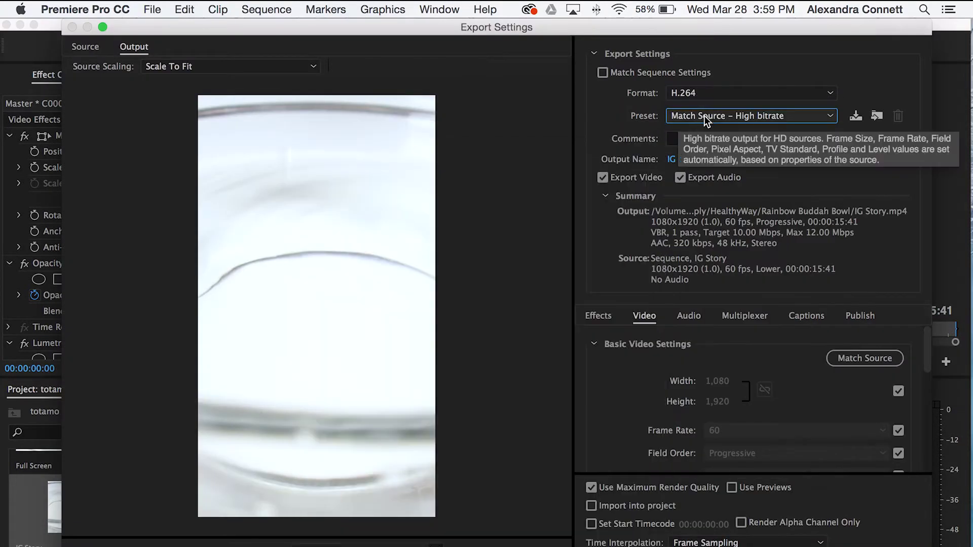
scroll(746, 400, "down", 5)
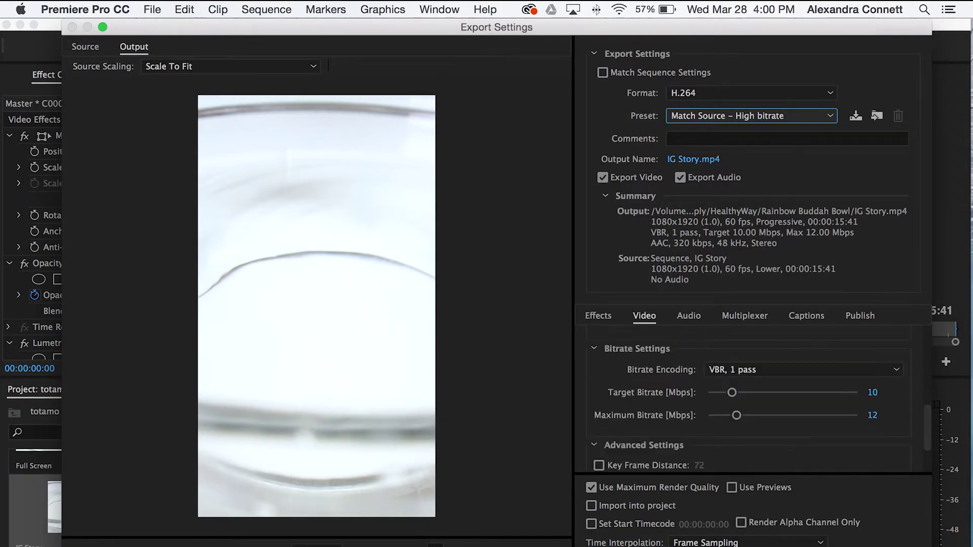
left_click(800, 369)
left_click(760, 382)
scroll(717, 374, "up", 5)
scroll(735, 396, "down", 8)
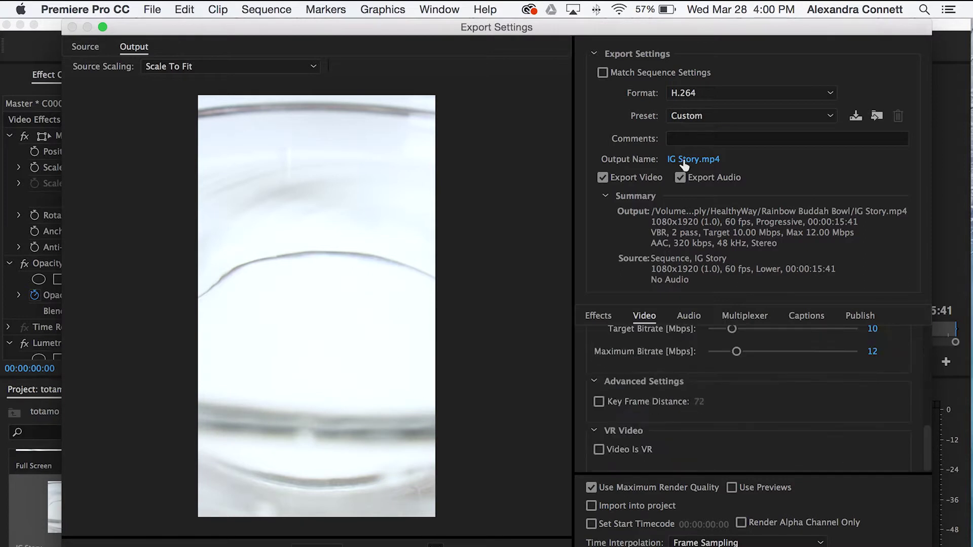
Rename the output file to Tomato IG Story.mp4
left_click(693, 159)
key("Left")
type("Tomato")
key("Return")
key("Return")
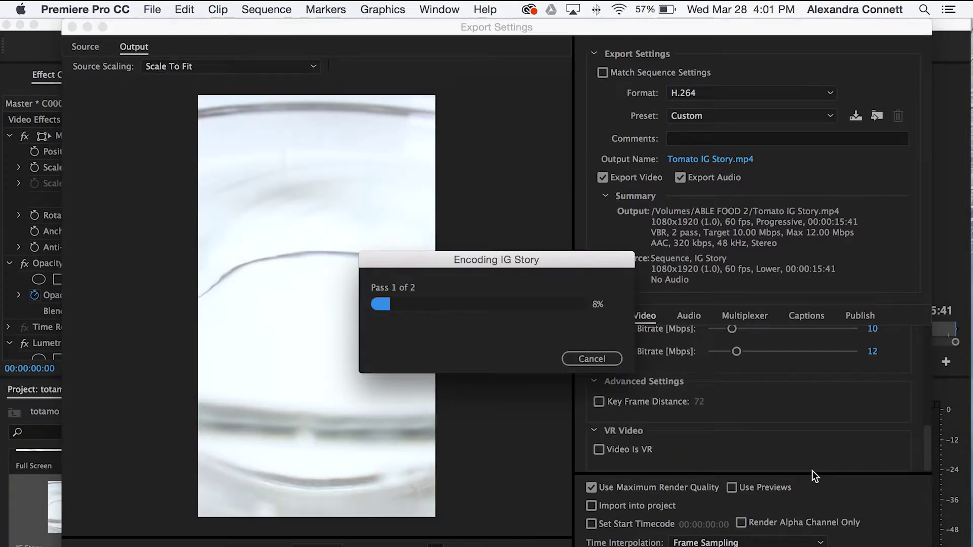
left_click(76, 9)
left_click(98, 126)
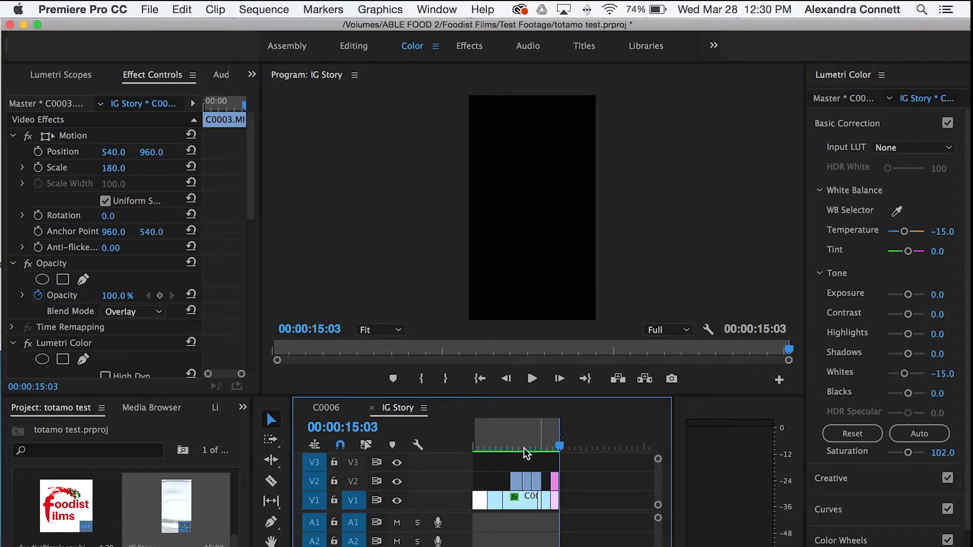
Zoom out the timeline, play the story from start to end, and save the project
key("minus")
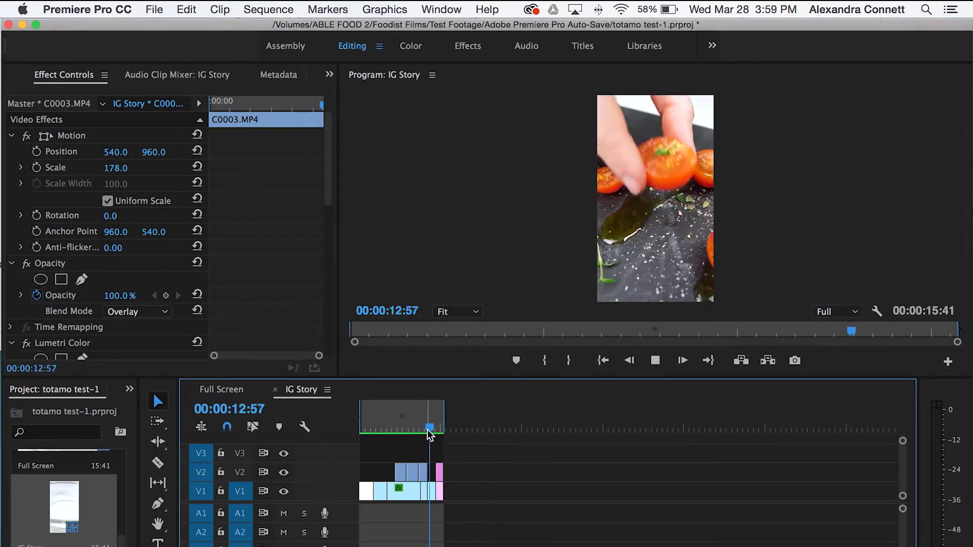
left_click_drag(450, 428, 359, 432)
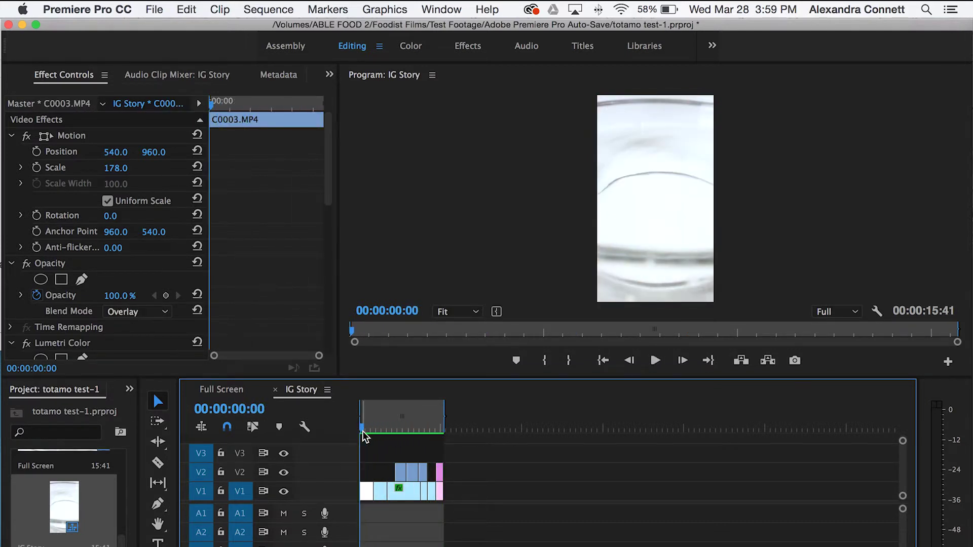
key("space")
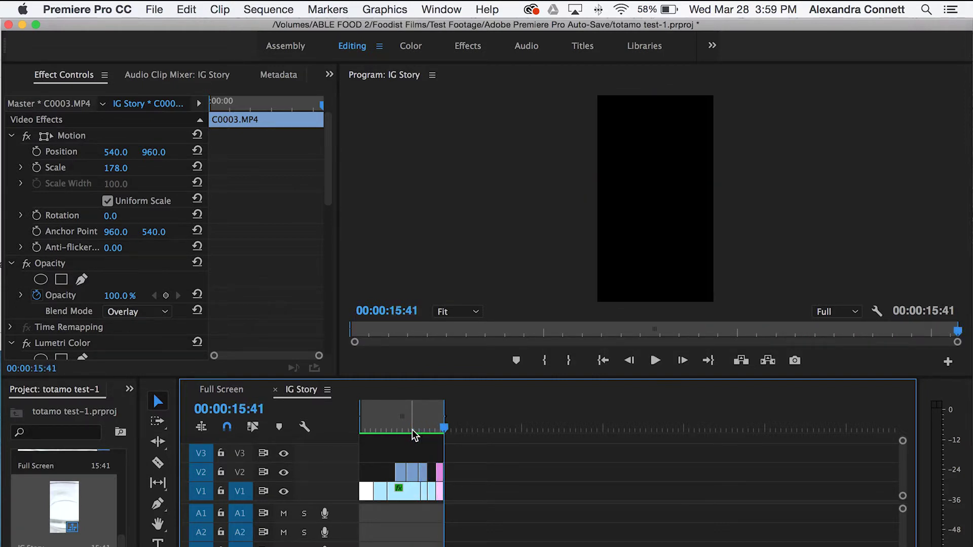
left_click_drag(444, 431, 354, 430)
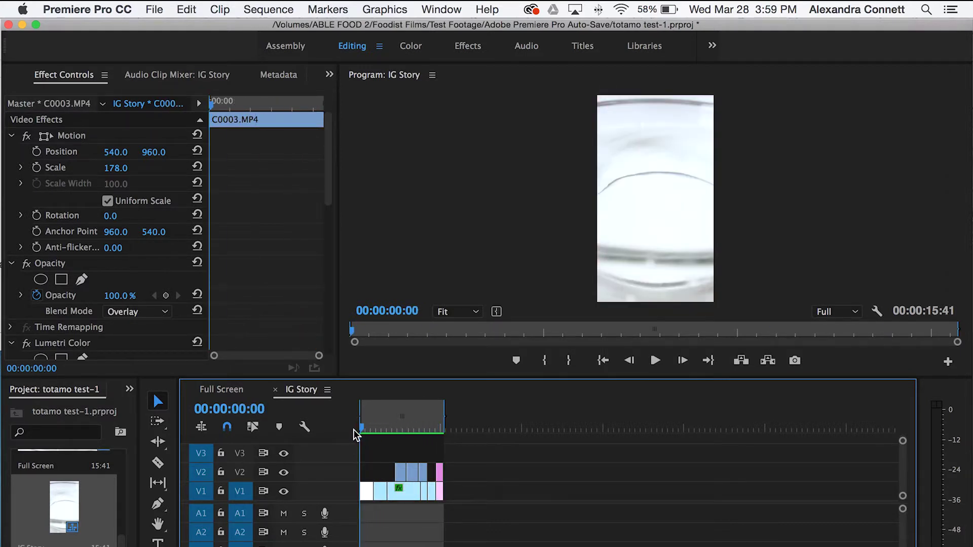
key("cmd+s")
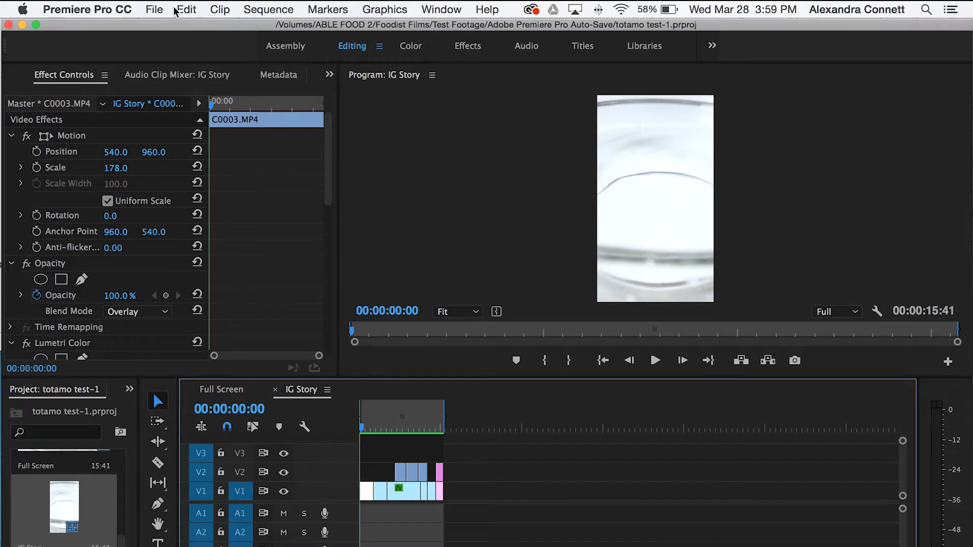
left_click(155, 10)
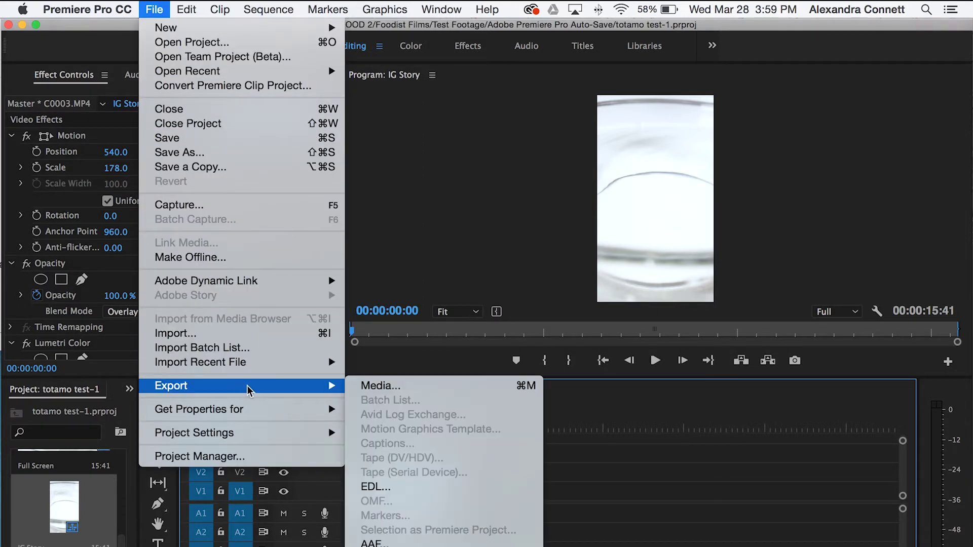
In export settings, keep H.264 with the Match Source – High bitrate preset and scroll to Bitrate Settings
left_click(365, 388)
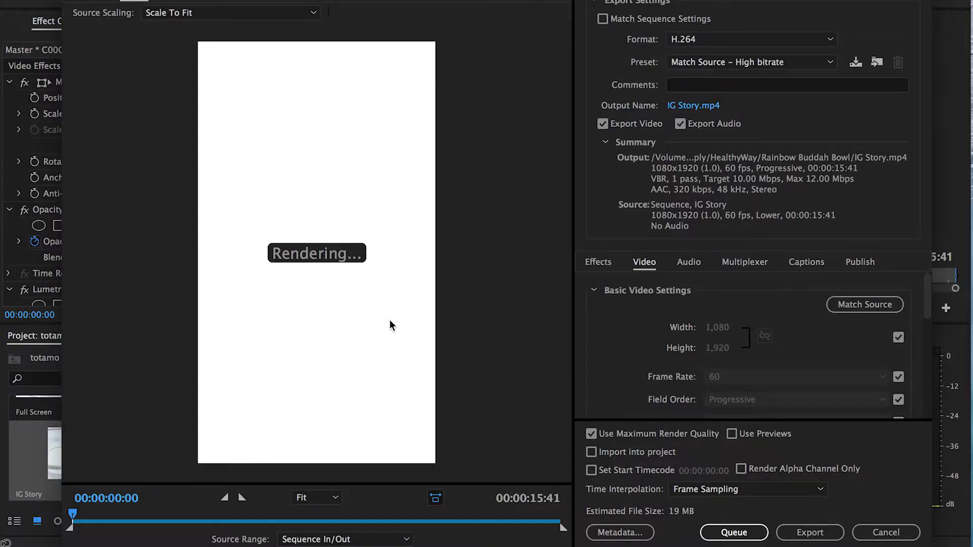
left_click(697, 41)
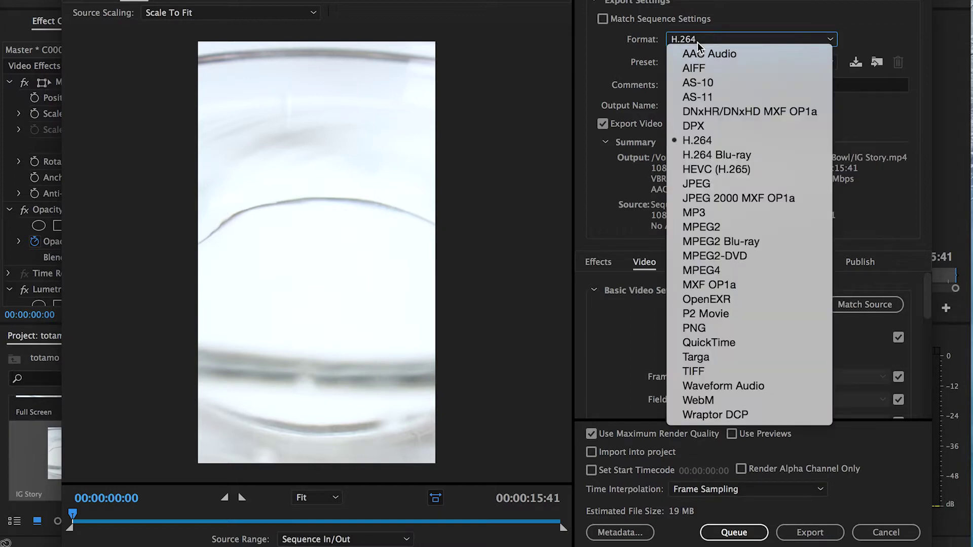
left_click(697, 41)
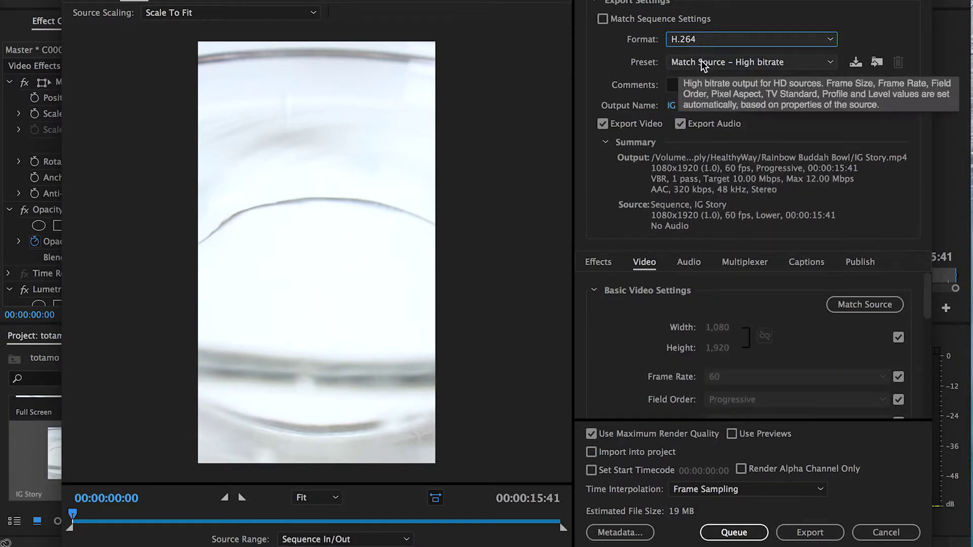
left_click(701, 60)
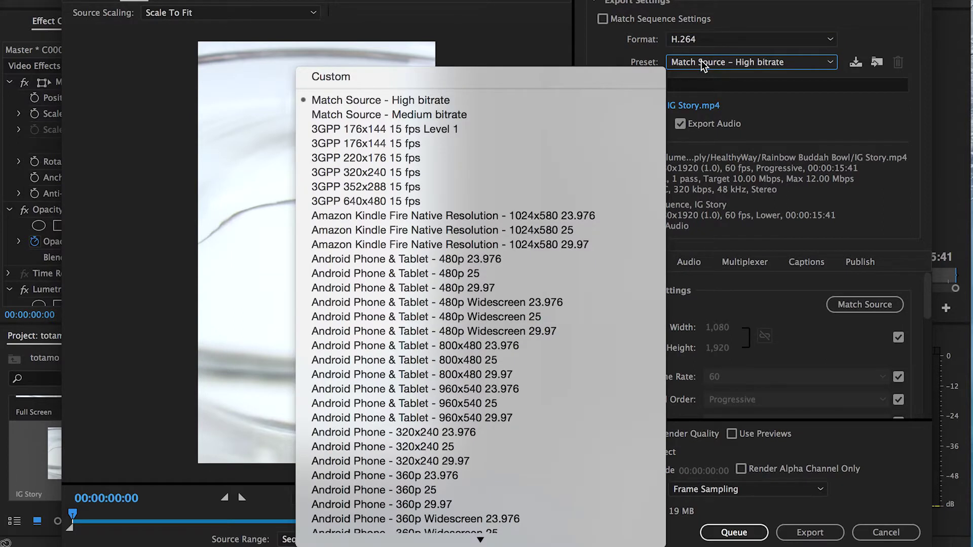
left_click(701, 60)
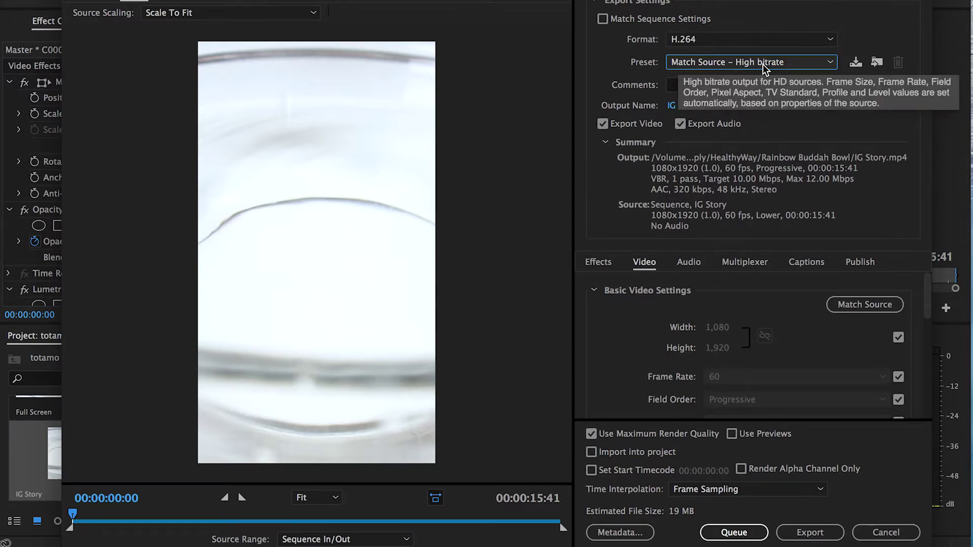
left_click(763, 65)
left_click(762, 65)
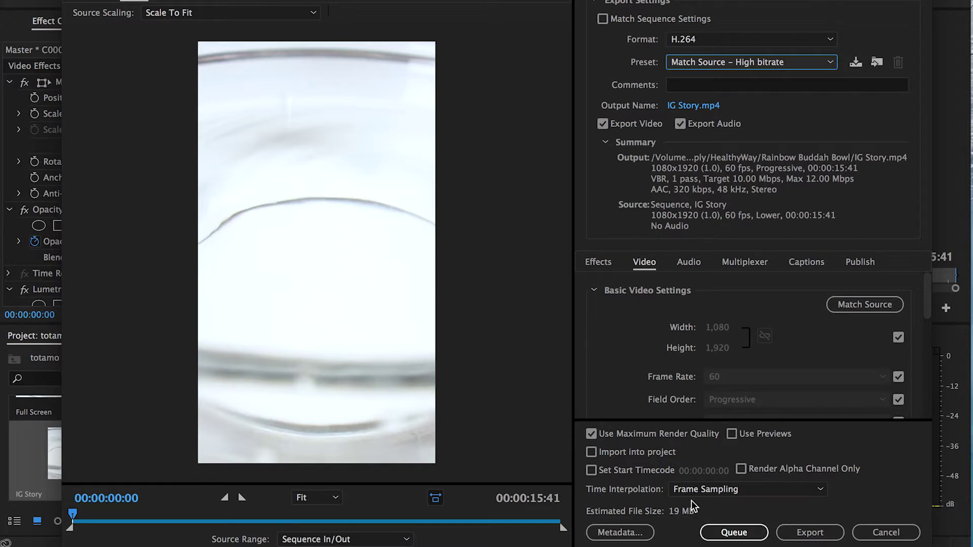
scroll(634, 308, "down", 1)
scroll(634, 307, "down", 8)
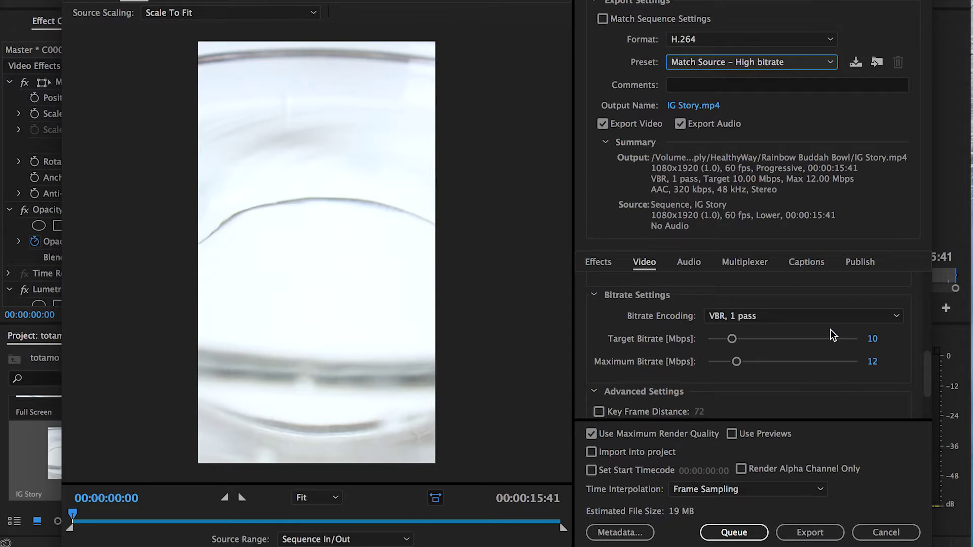
Set Bitrate Encoding to VBR, 2 pass and review the remaining Video settings
left_click(806, 320)
left_click(824, 360)
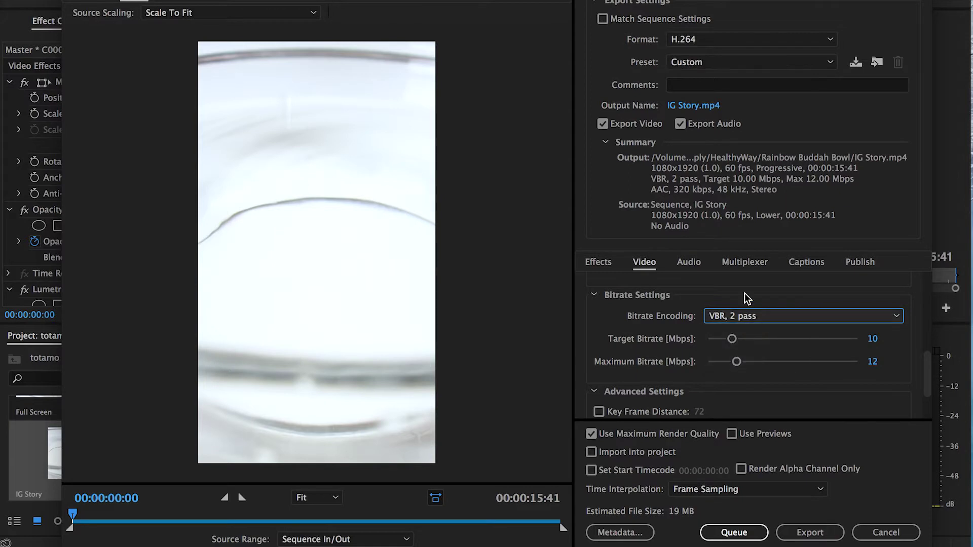
scroll(683, 287, "up", 10)
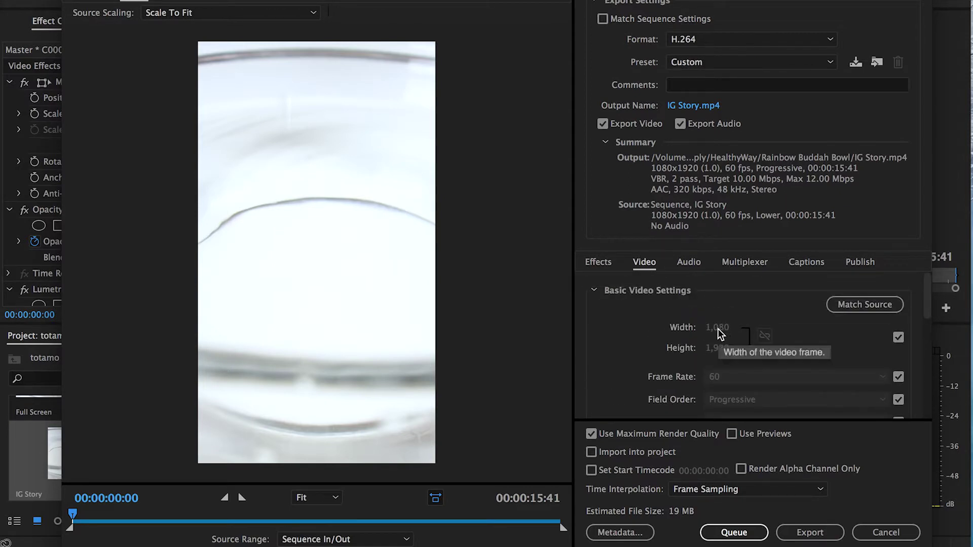
scroll(712, 342, "down", 2)
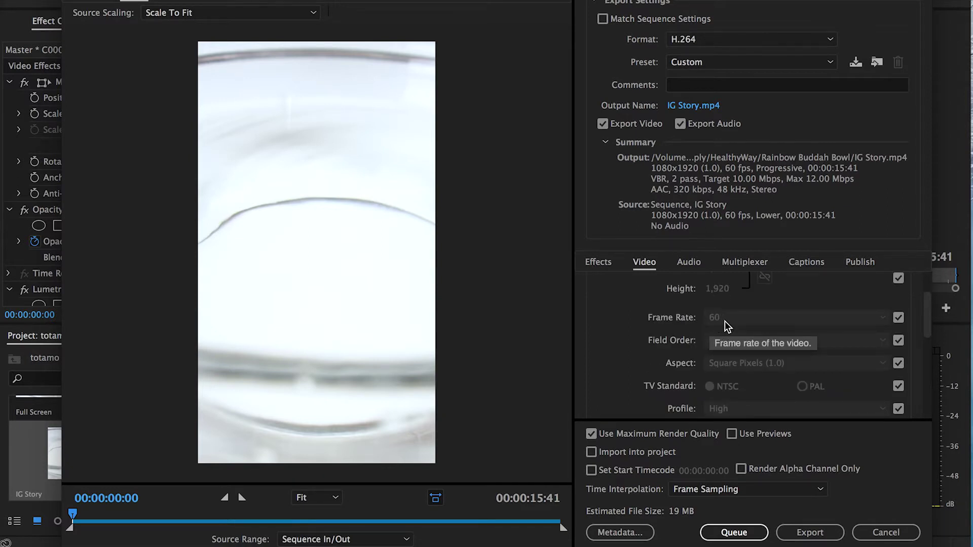
scroll(685, 327, "down", 1)
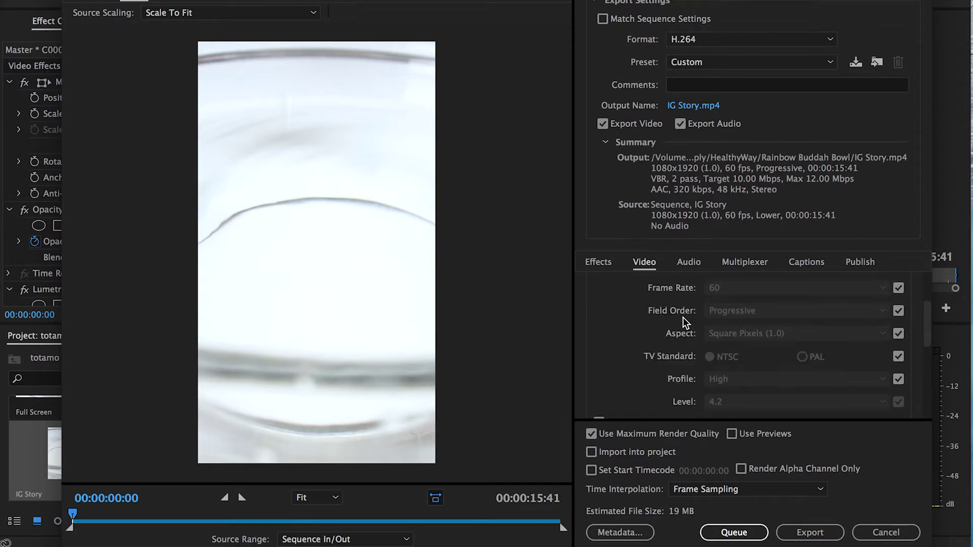
scroll(682, 348, "down", 8)
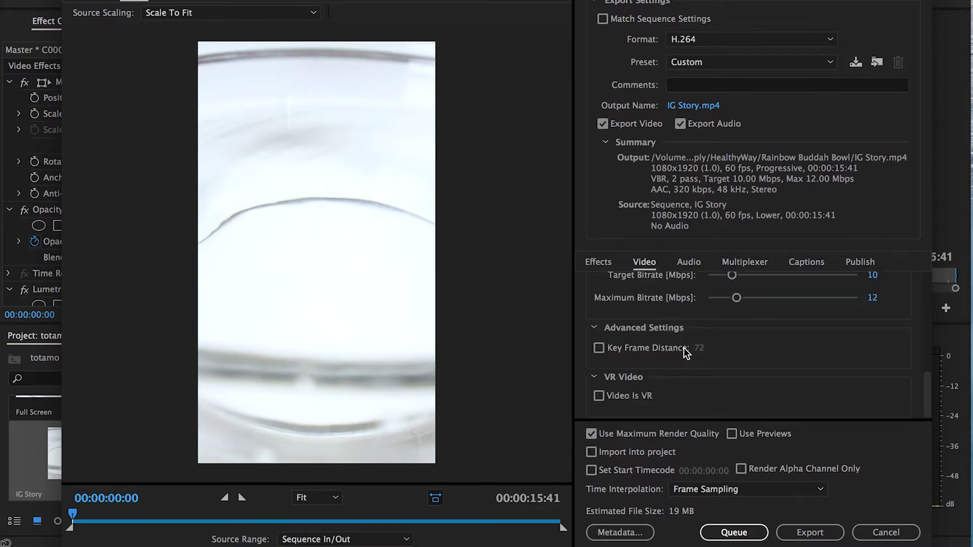
left_click(684, 106)
Prefix the output name with 'Tomato', save it to the ABLE FOOD 2 drive, and export
key("Left")
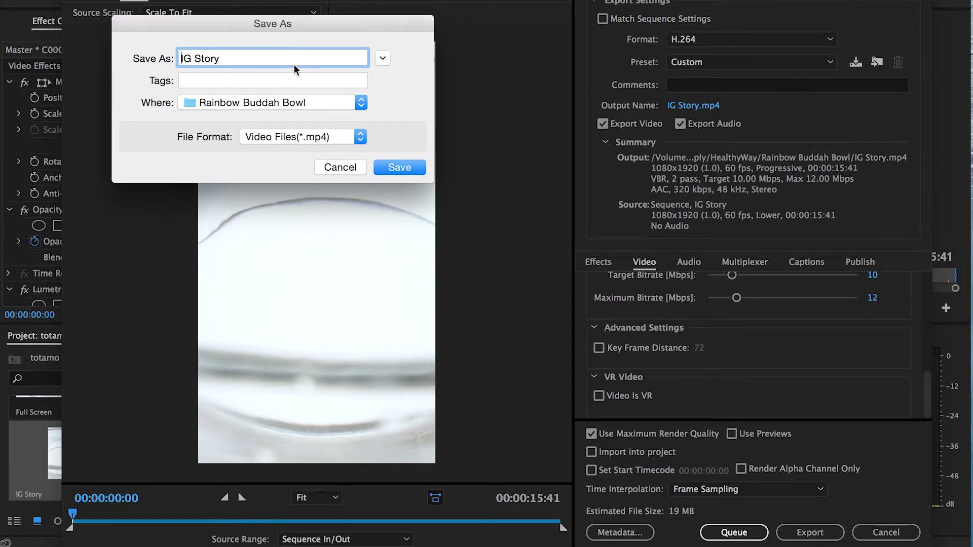
type("Tomato")
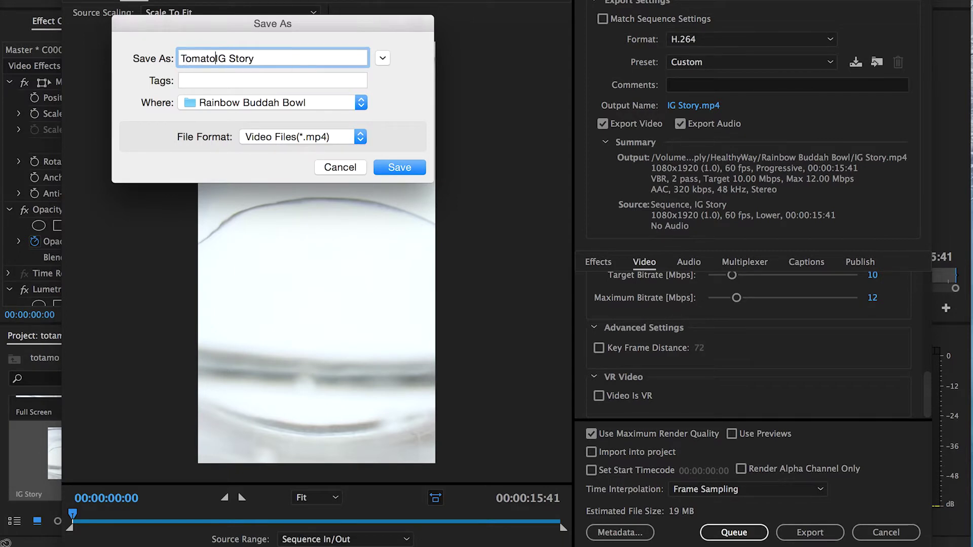
left_click(351, 102)
left_click(297, 171)
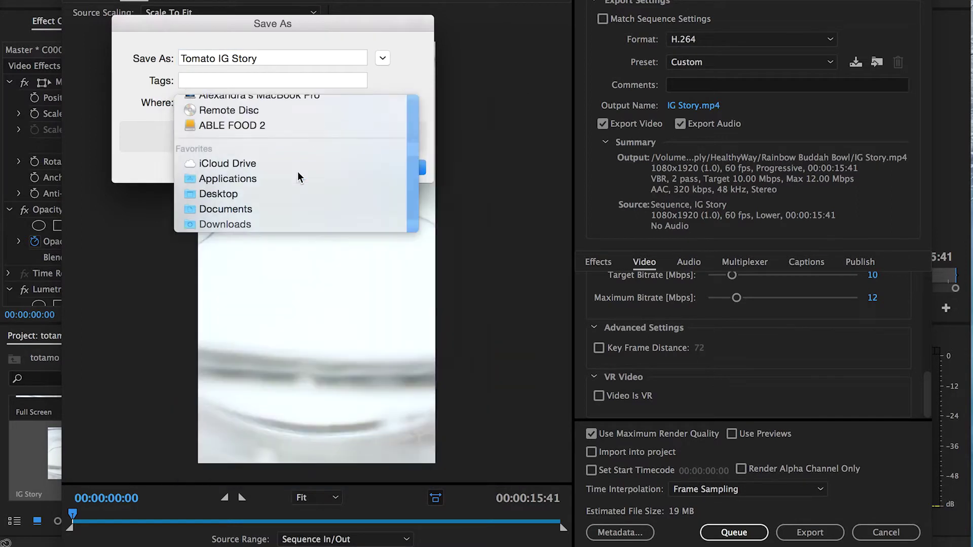
left_click(399, 167)
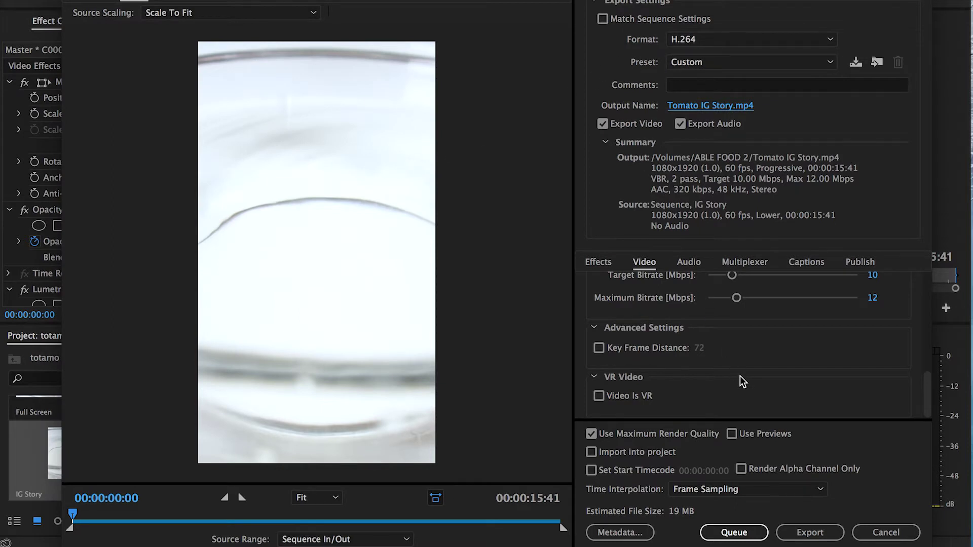
left_click(806, 532)
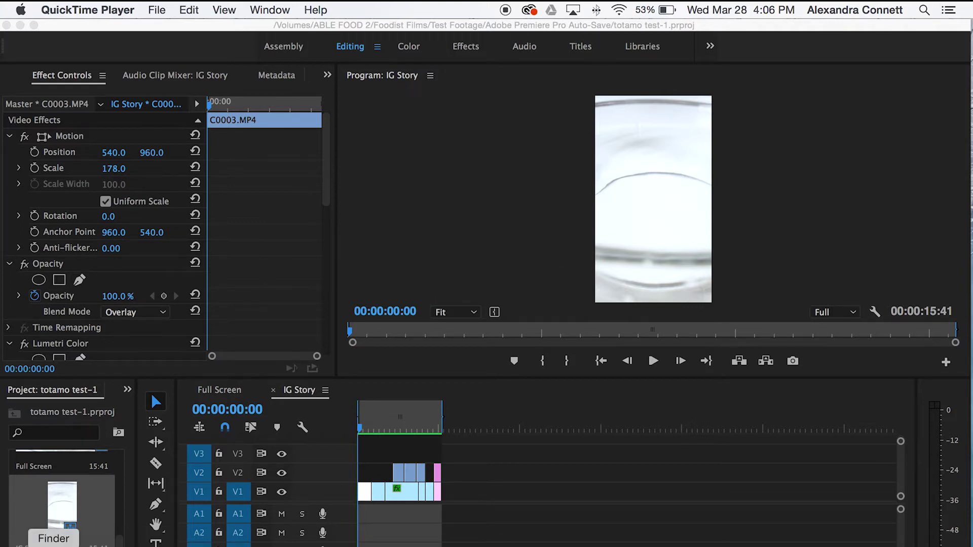
In Finder, open the ABLE FOOD 2 drive and select Tomato IG Story.mp4
left_click(53, 546)
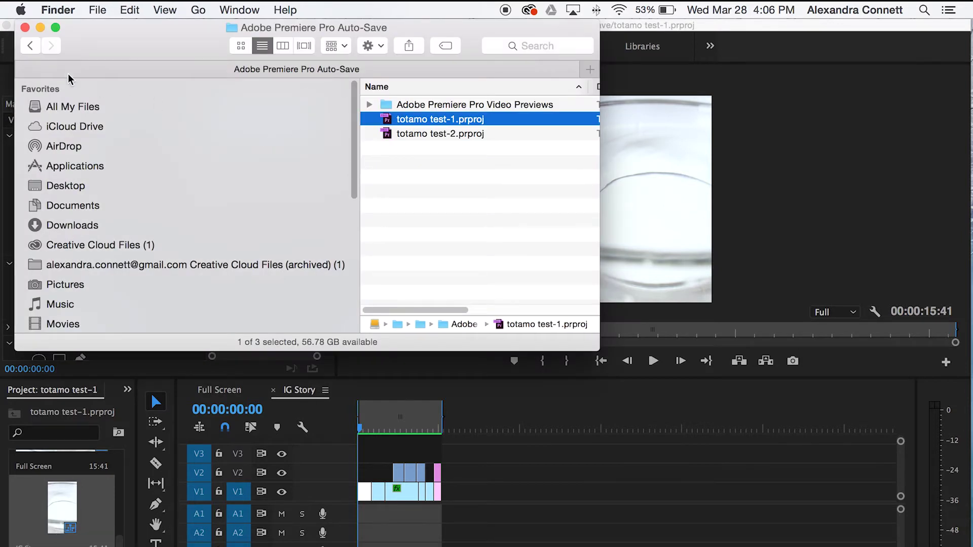
scroll(116, 277, "down", 5)
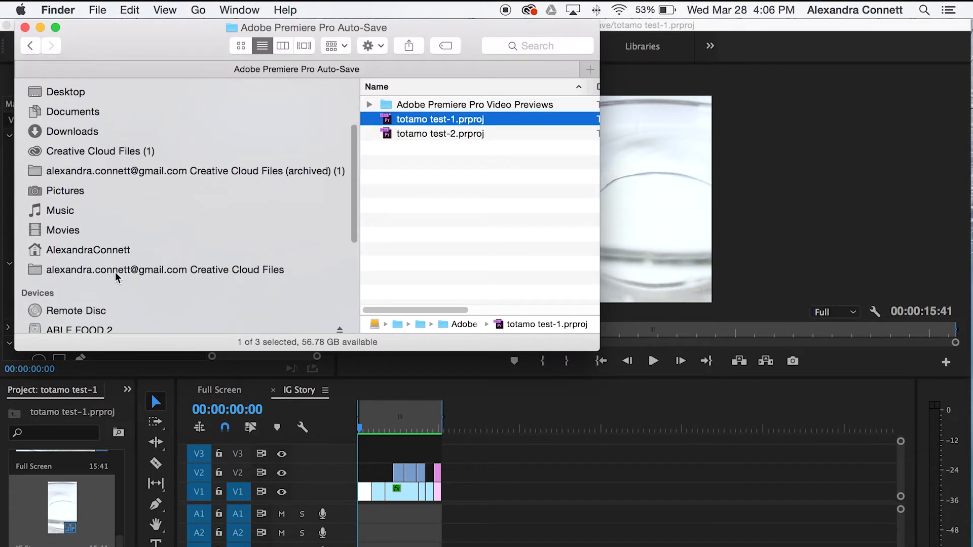
scroll(116, 278, "down", 2)
left_click(112, 305)
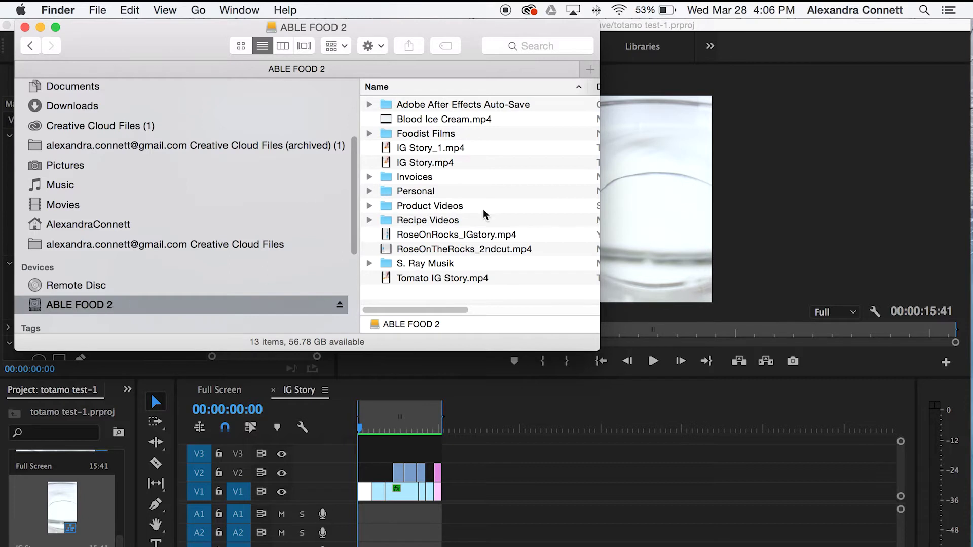
left_click(426, 151)
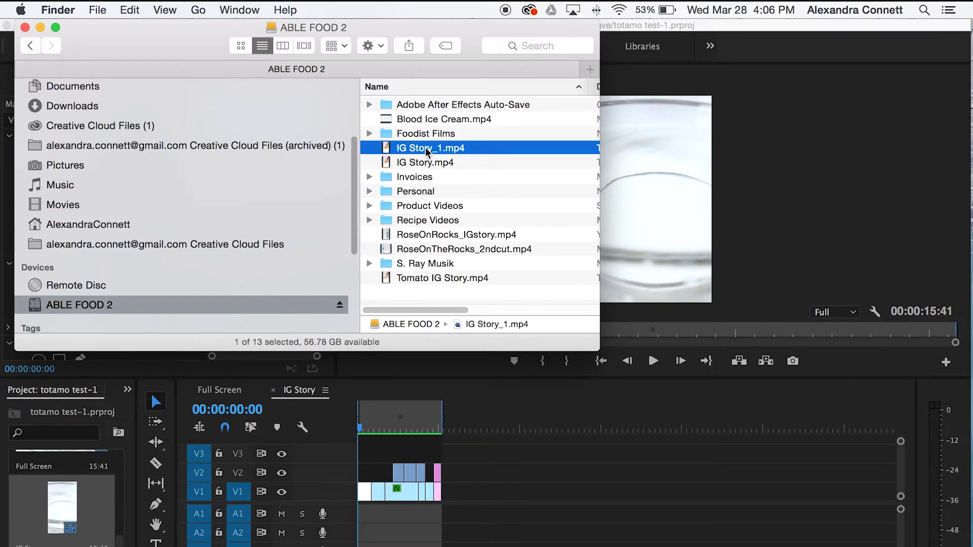
left_click(442, 278)
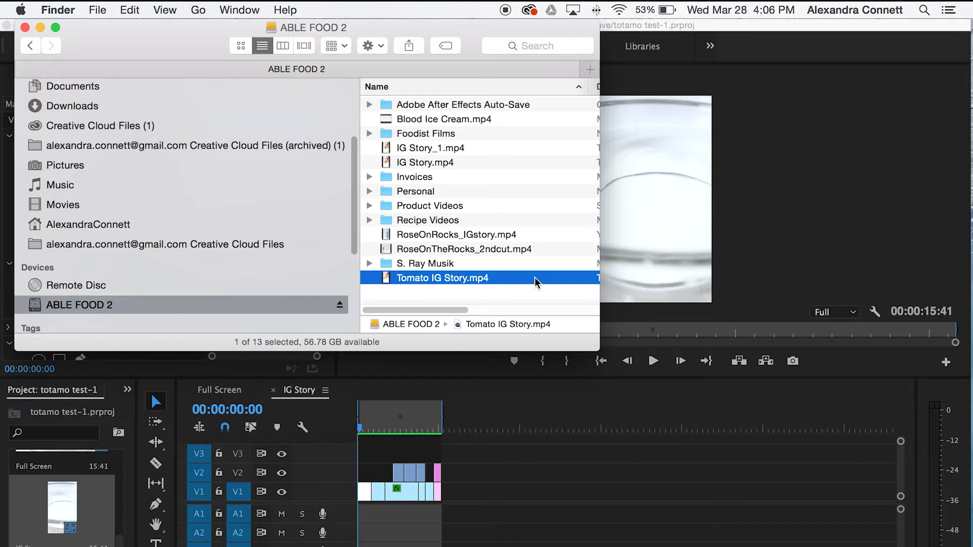
AirDrop Tomato IG Story.mp4 from the Share menu to the nearby phone
left_click(409, 45)
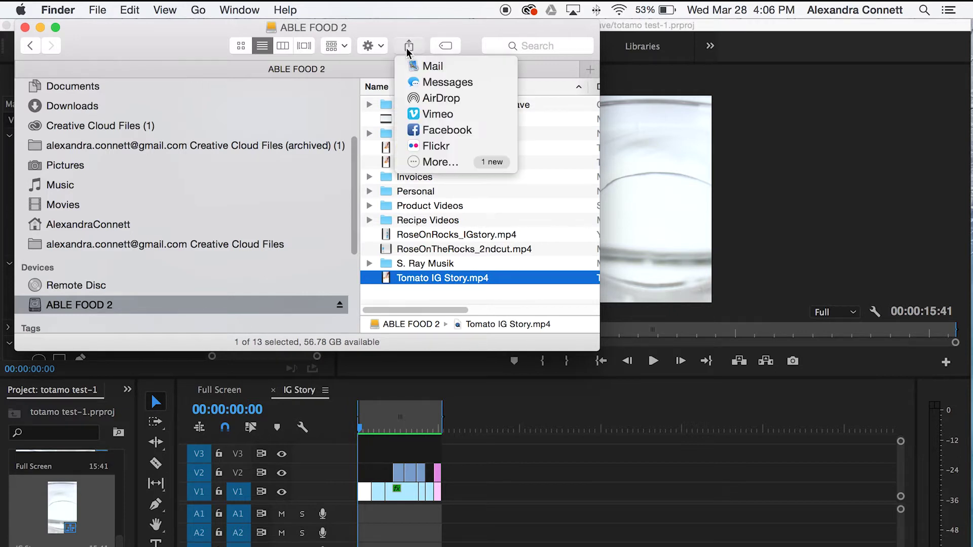
left_click(421, 98)
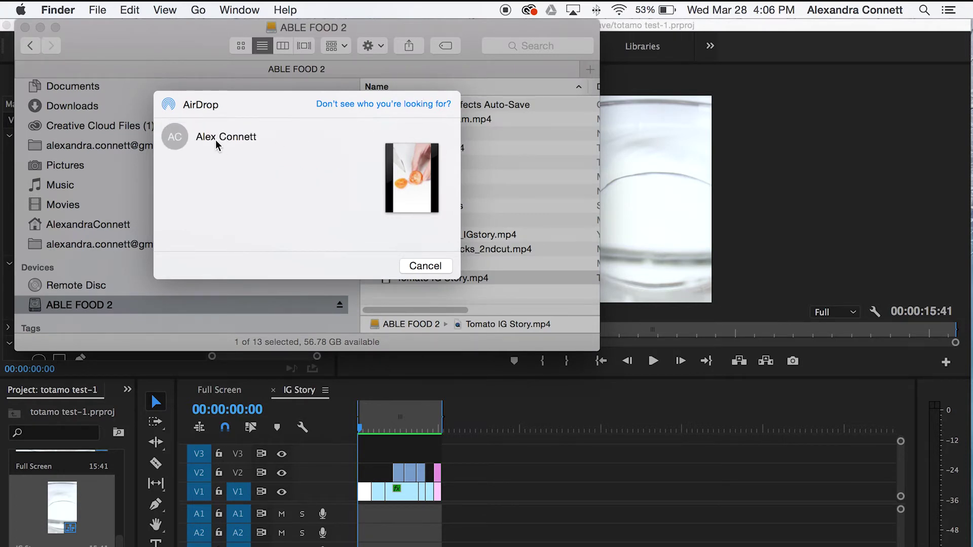
left_click(217, 145)
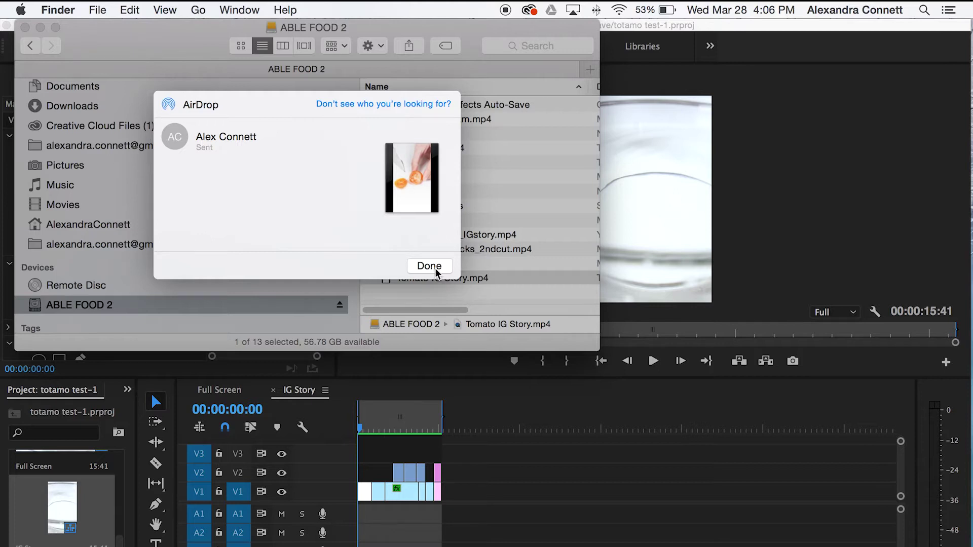
left_click(429, 266)
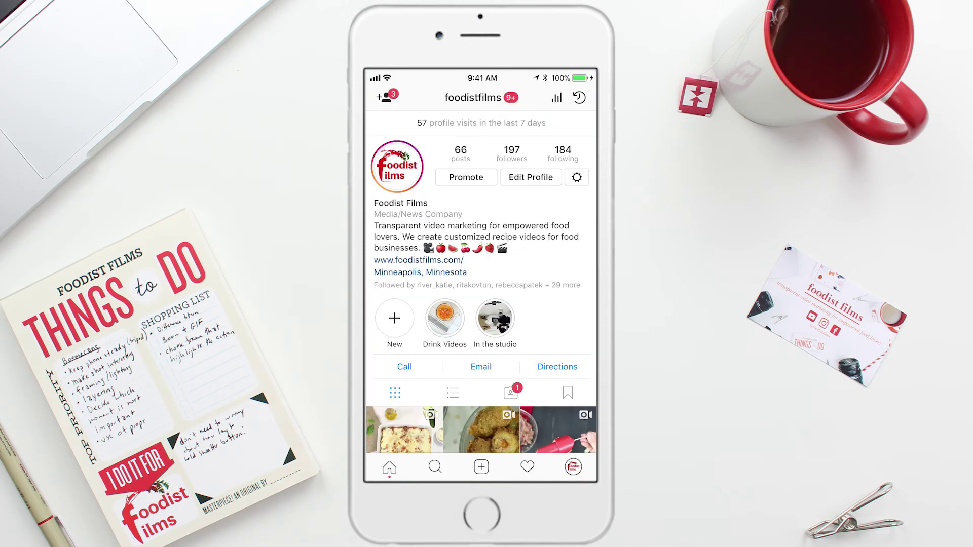
Pull to refresh the Instagram business profile page
scroll(481, 304, "down", 5)
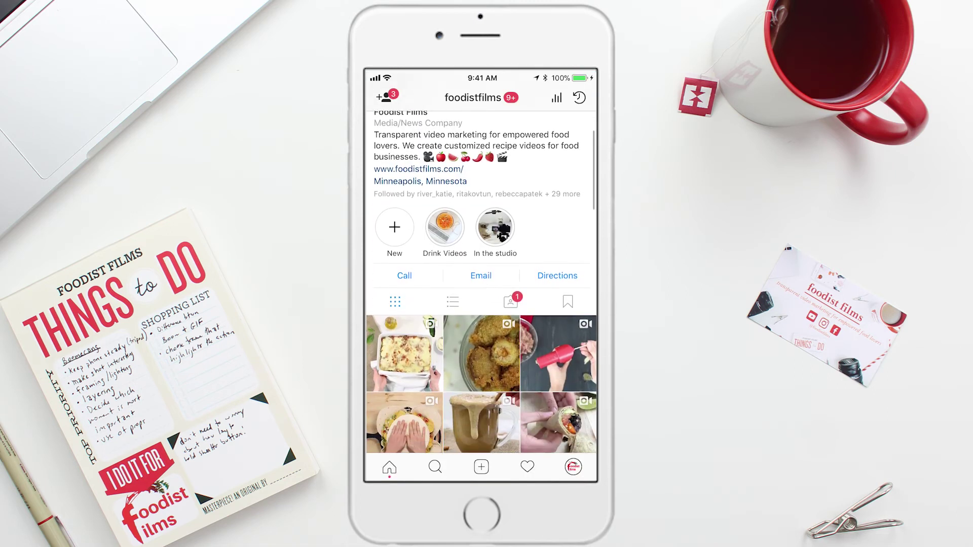
scroll(481, 304, "up", 6)
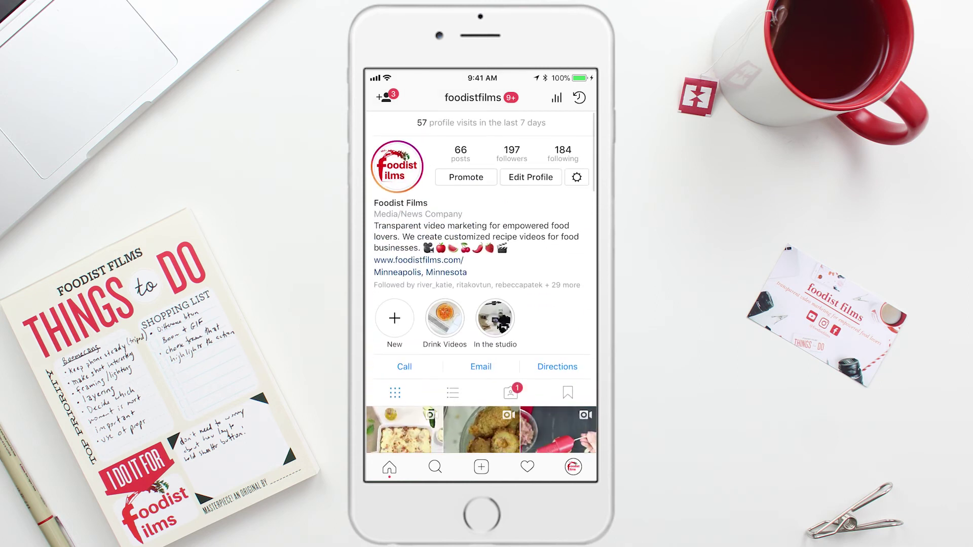